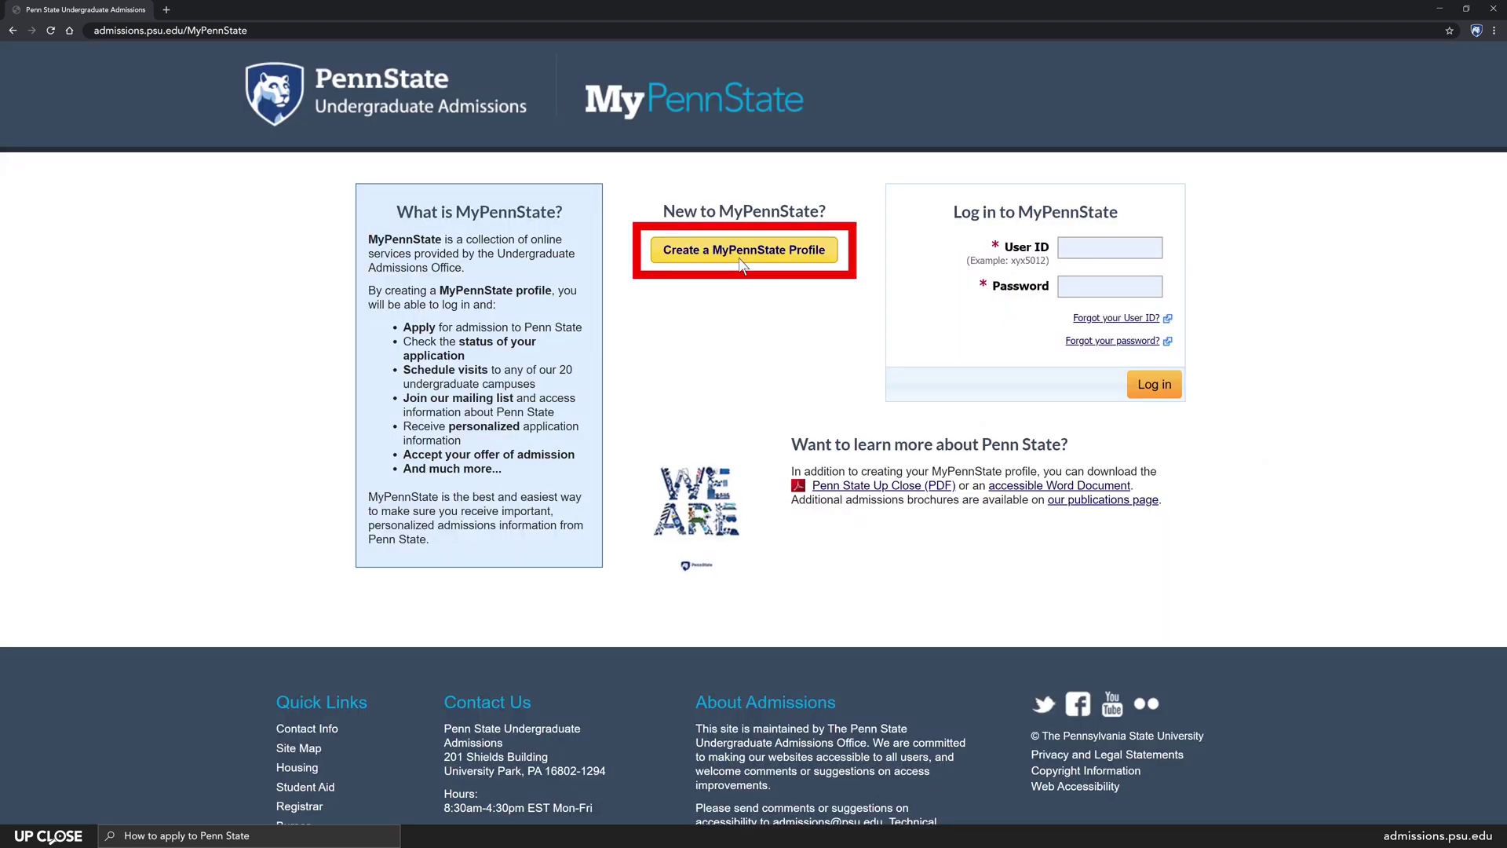
Start a new MyPennState profile and submit the account's contact details with email, phone and mailing address.
{"action": "left_click", "coordinate": [739, 258]}
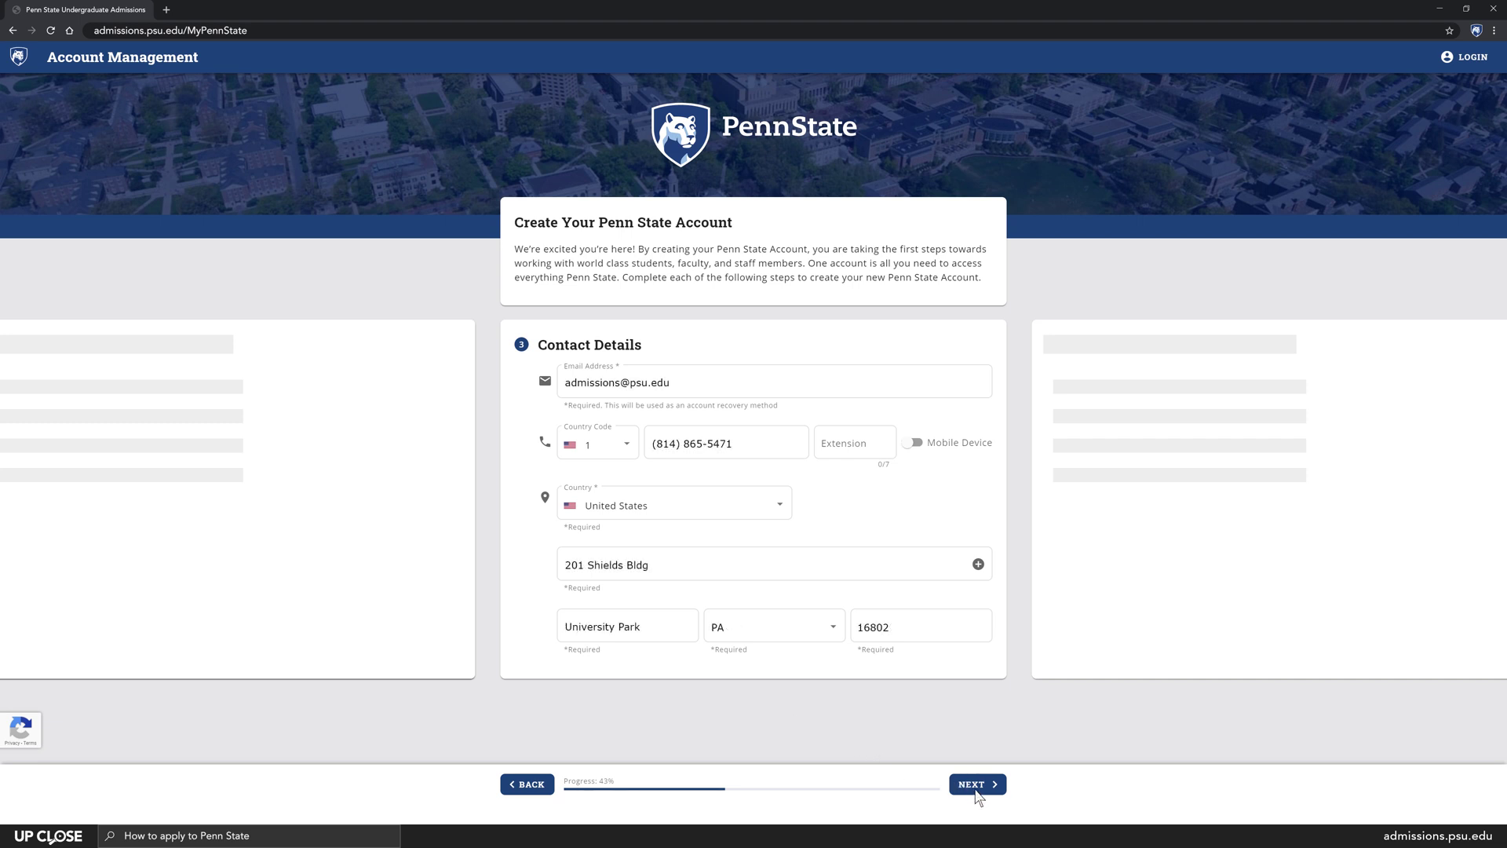
{"action": "left_click", "coordinate": [977, 785]}
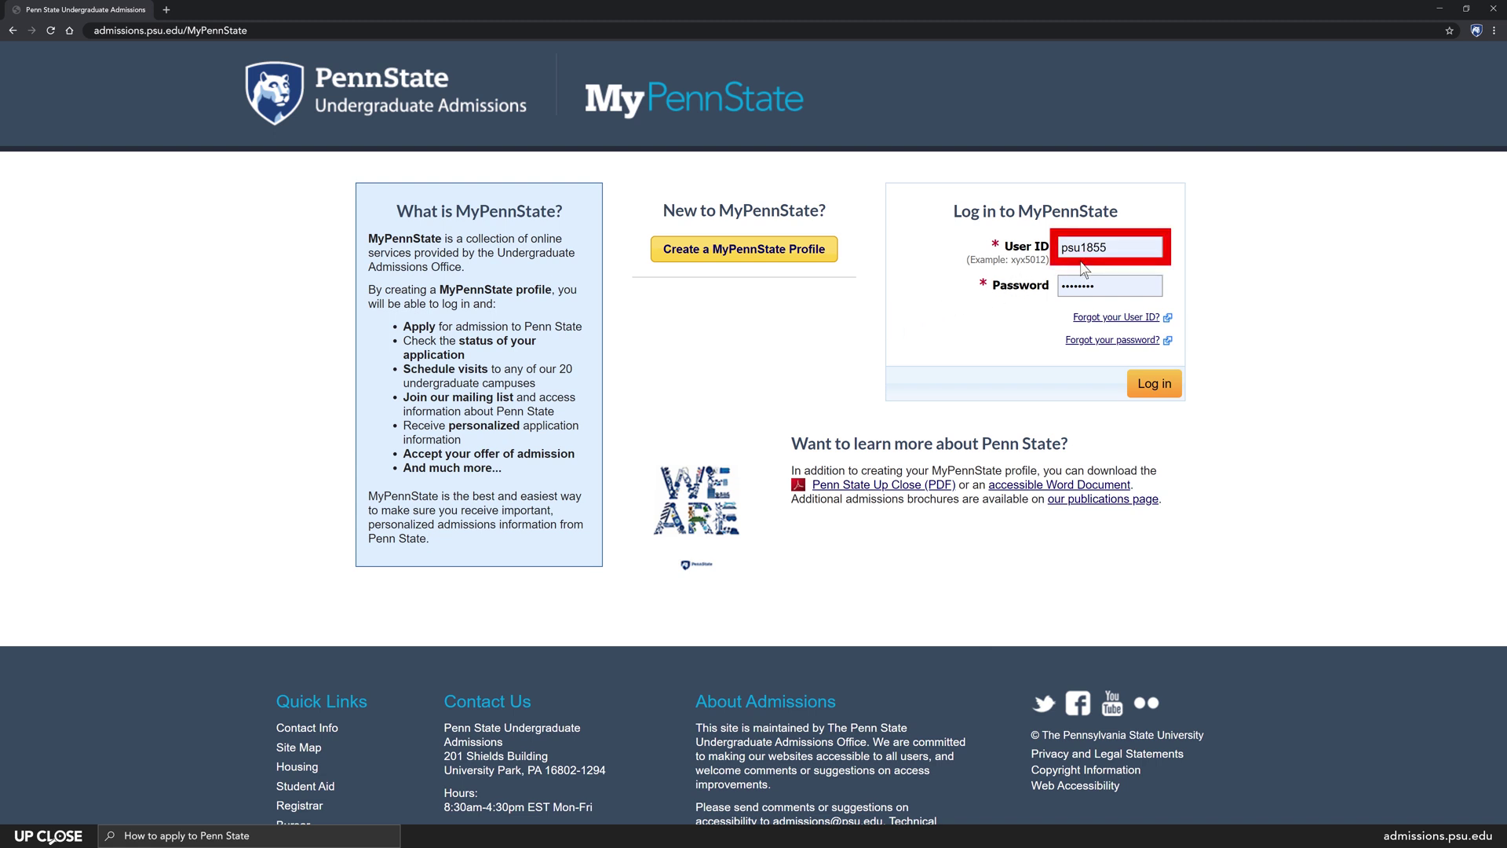
Log in to MyPennState with the new account and start an online application.
{"action": "left_click", "coordinate": [1154, 383]}
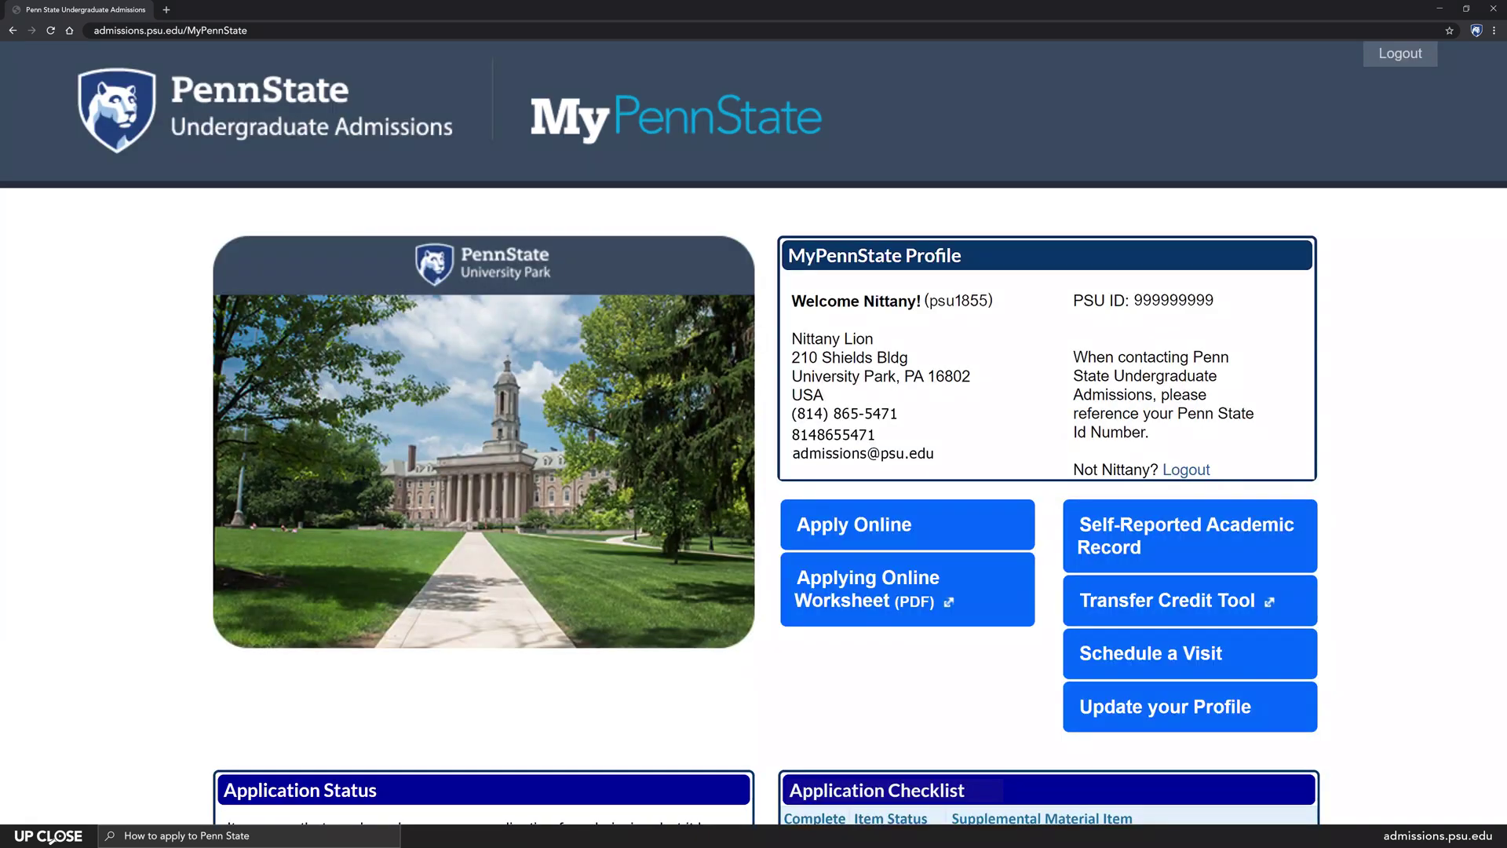
{"action": "scroll", "coordinate": [753, 434], "scroll_direction": "down", "scroll_amount": 2}
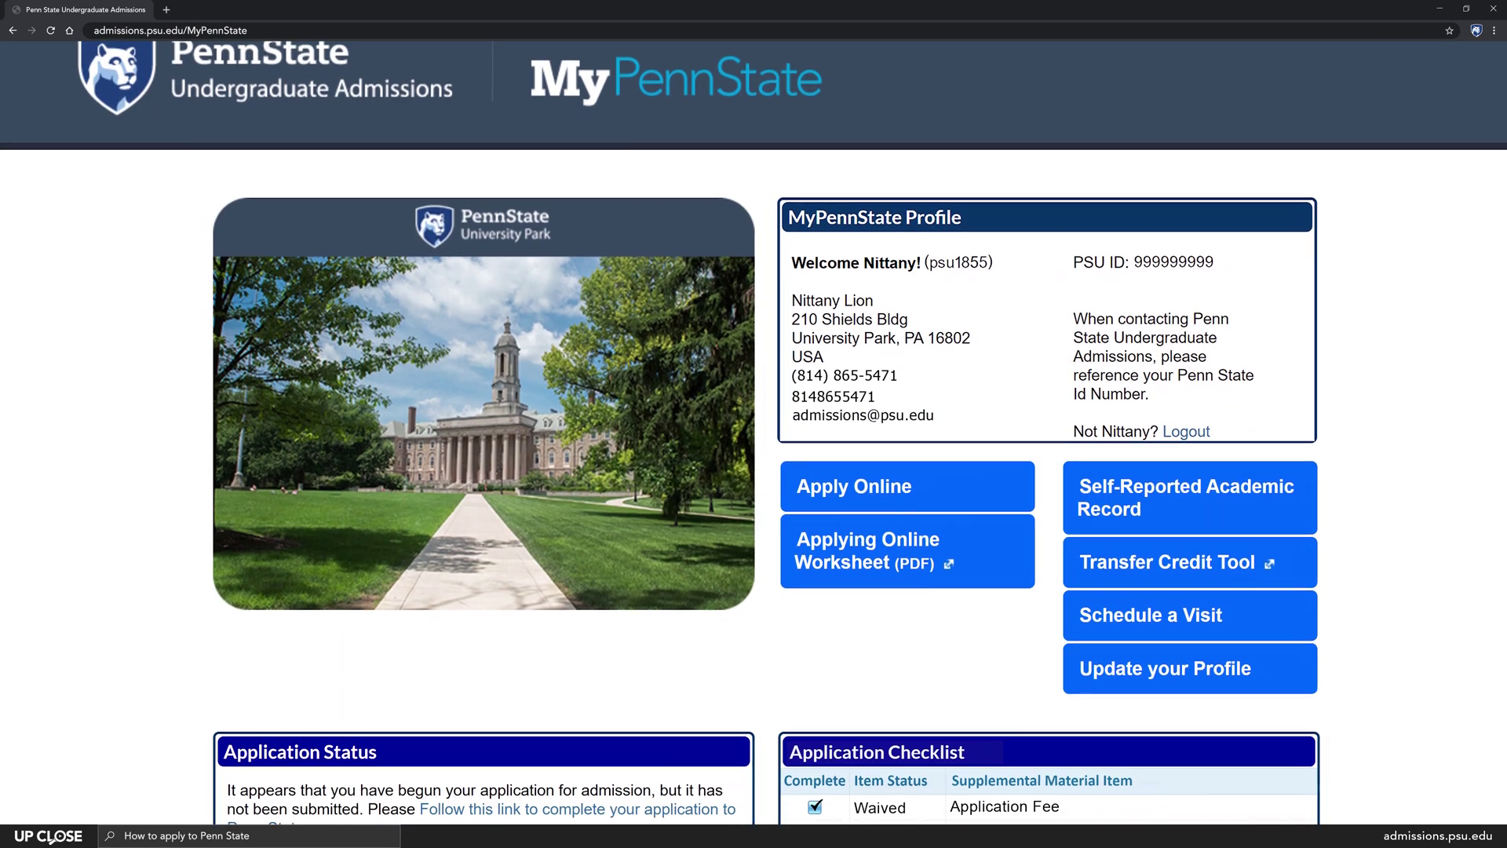
{"action": "scroll", "coordinate": [753, 434], "scroll_direction": "down", "scroll_amount": 1}
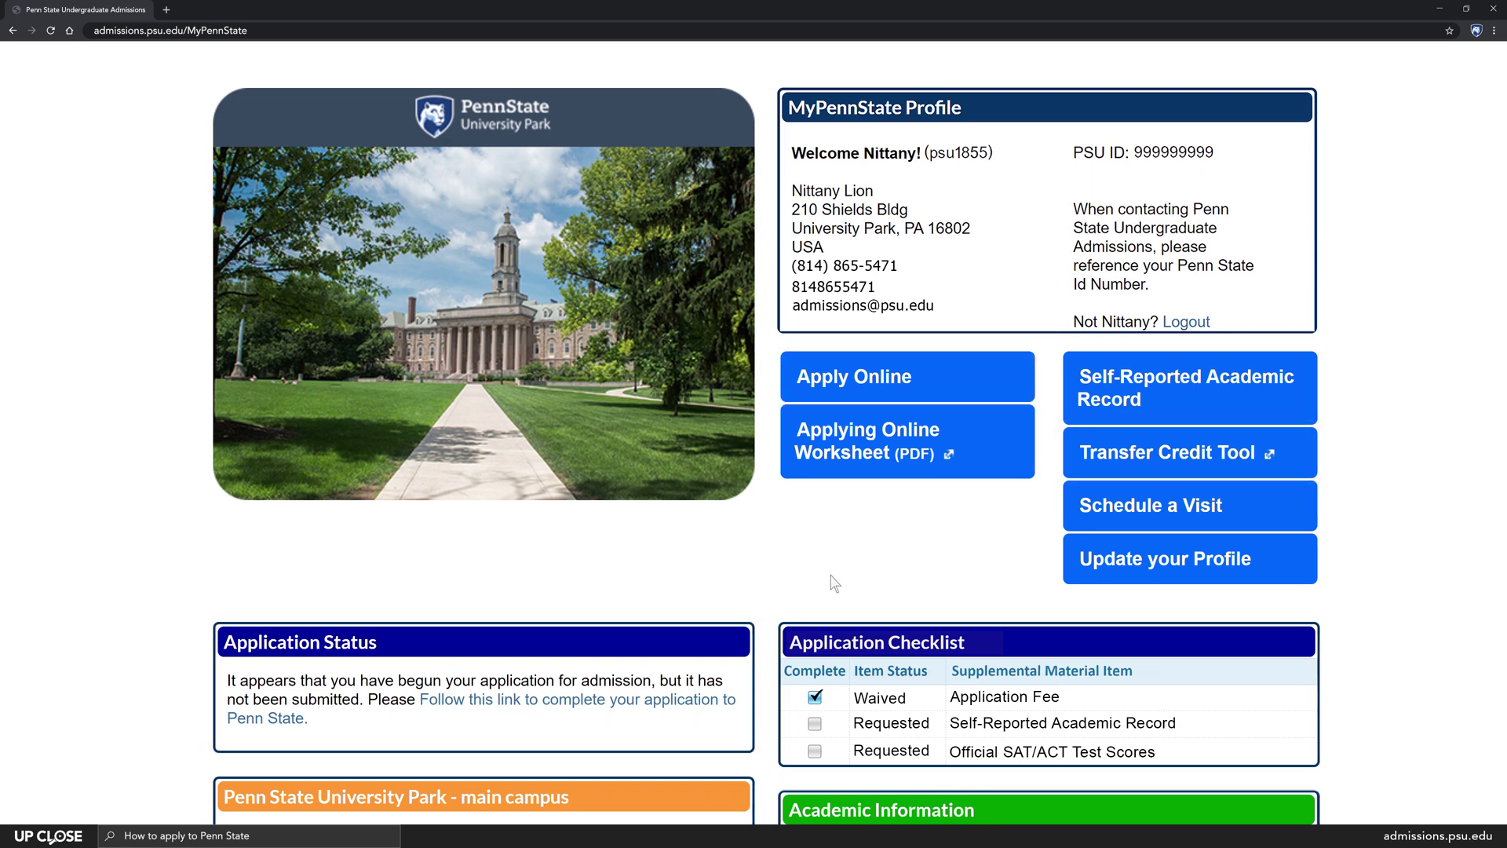
{"action": "left_click", "coordinate": [846, 387]}
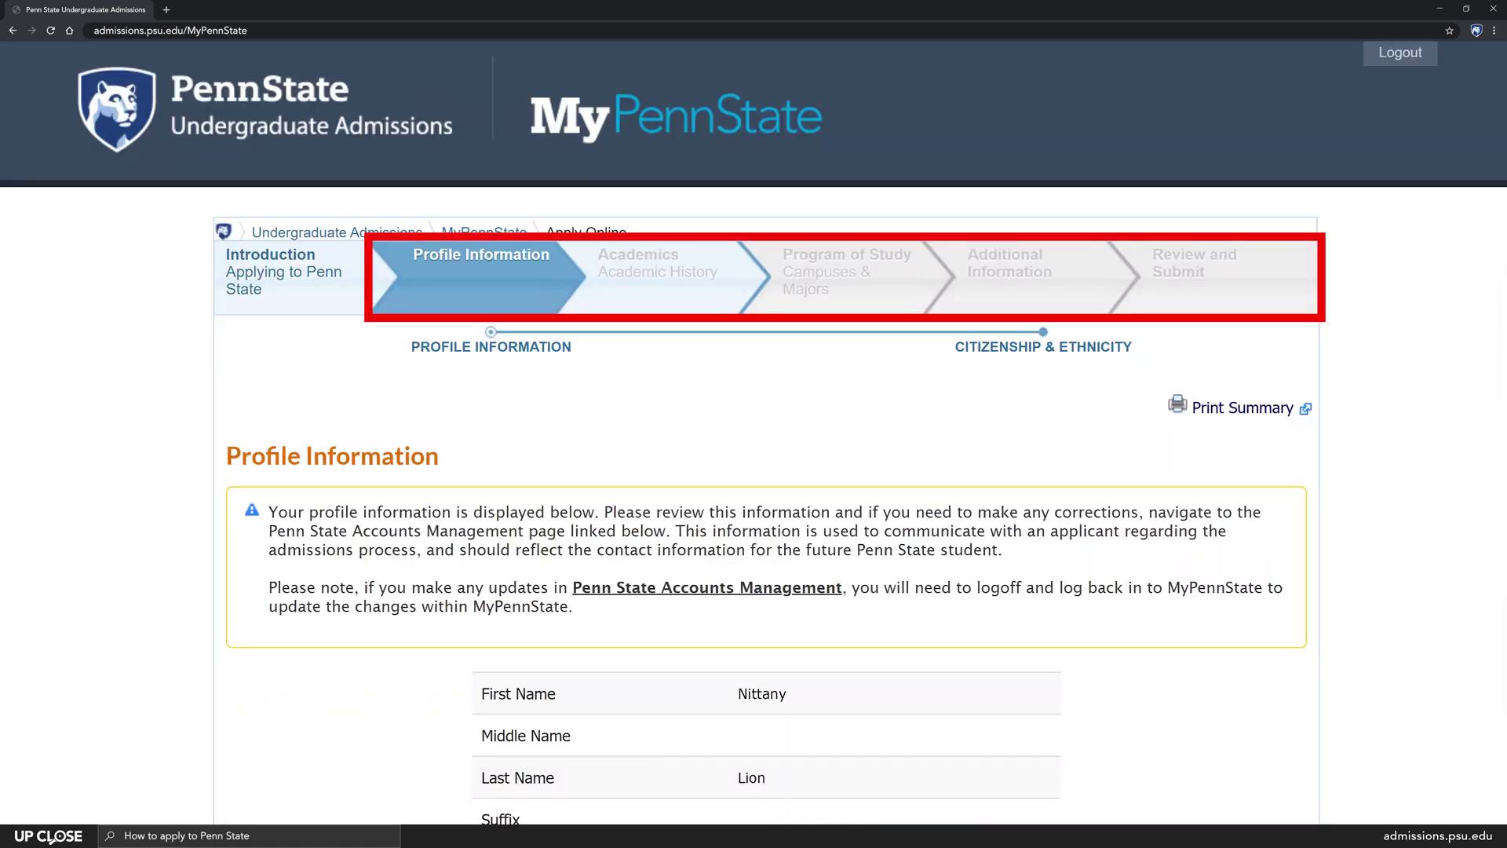
Review the profile information, continue, and go through the Citizenship & Ethnicity questions.
{"action": "scroll", "coordinate": [753, 432], "scroll_direction": "down", "scroll_amount": 2}
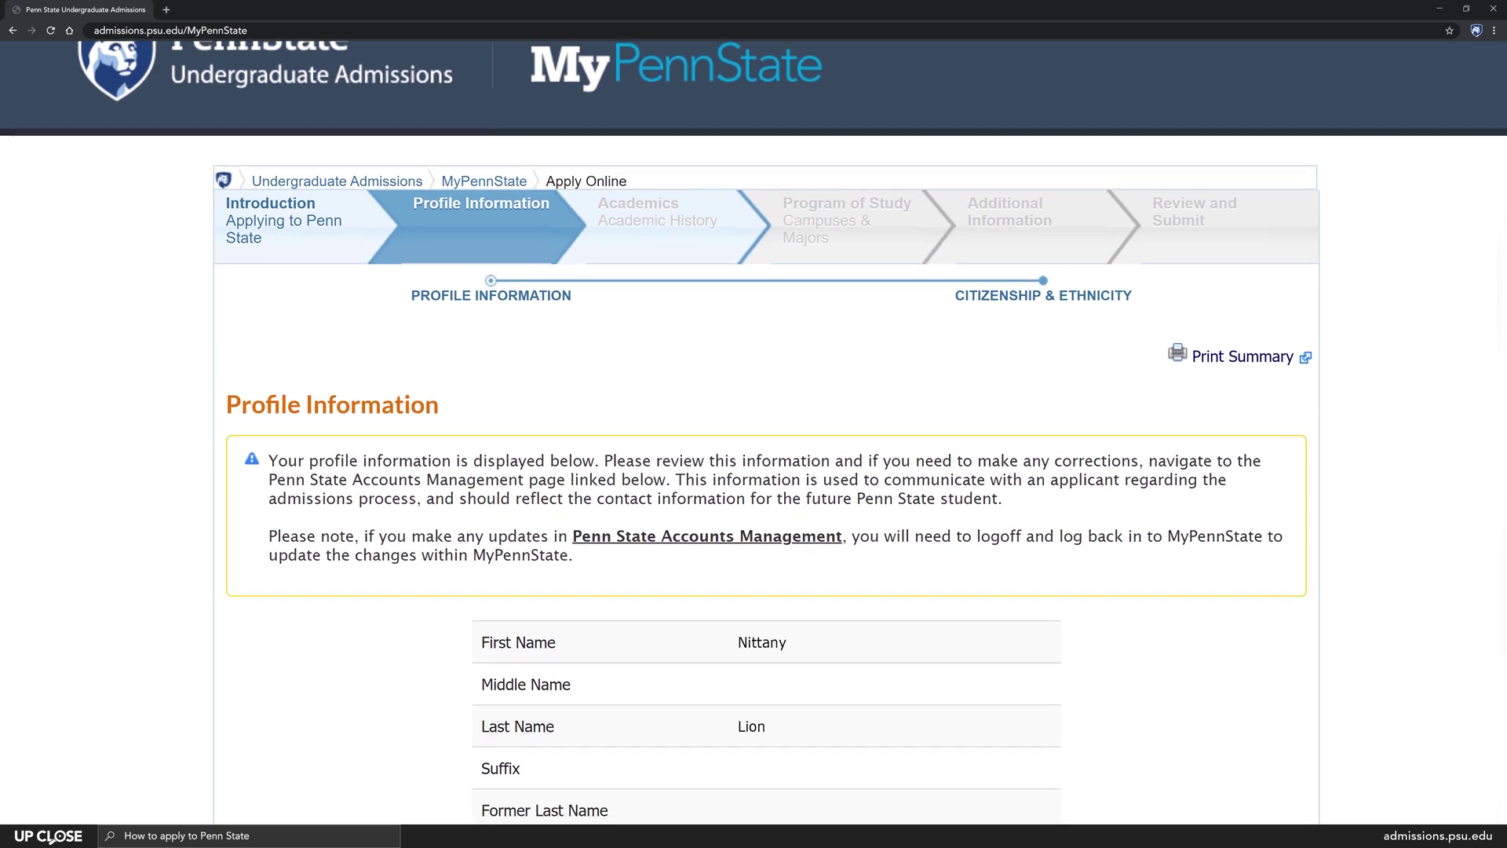
{"action": "scroll", "coordinate": [754, 431], "scroll_direction": "down", "scroll_amount": 5}
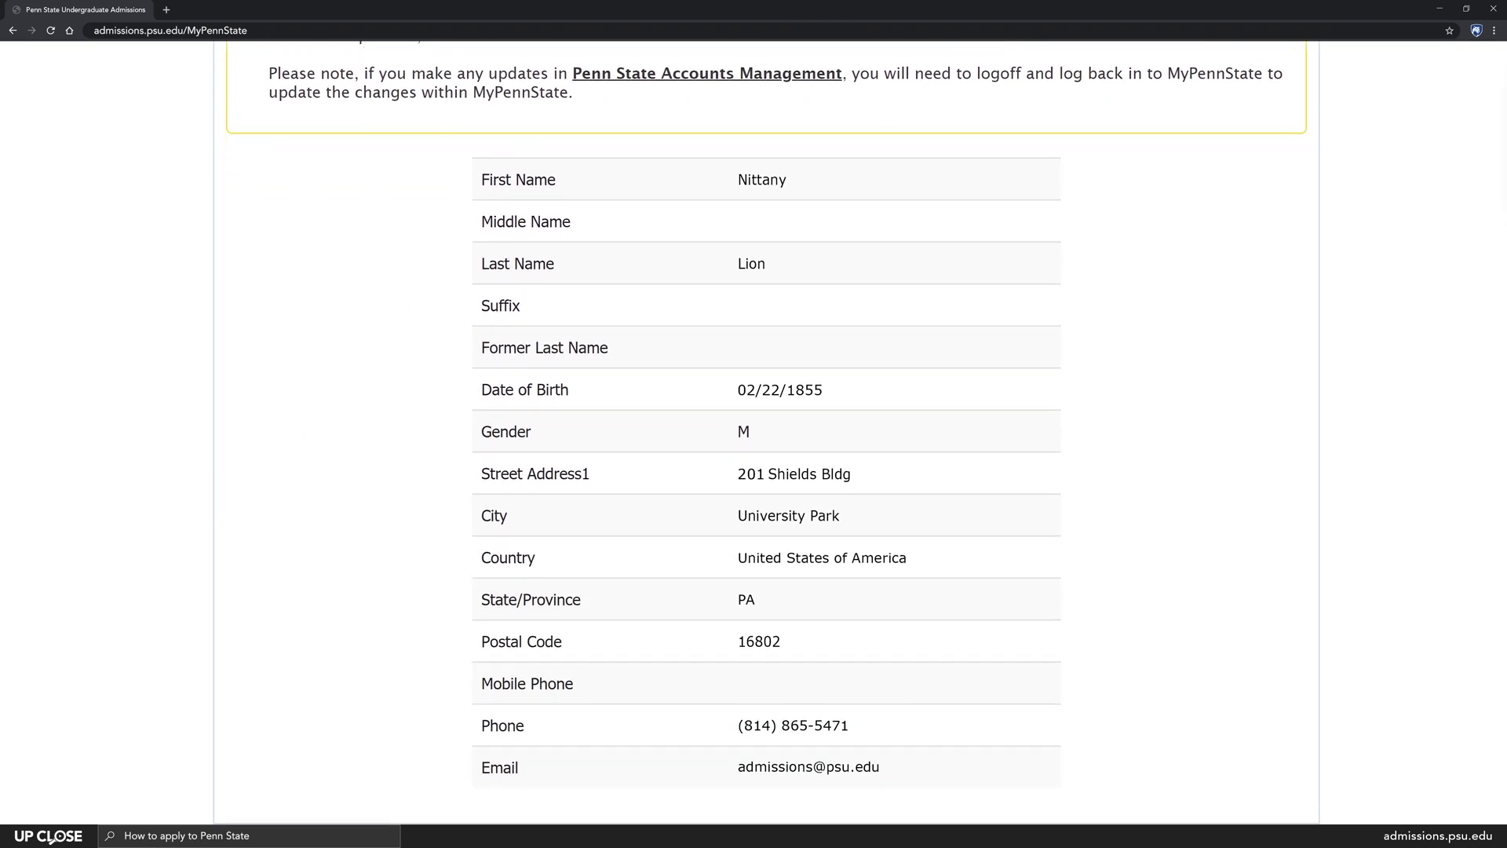
{"action": "scroll", "coordinate": [754, 431], "scroll_direction": "down", "scroll_amount": 1}
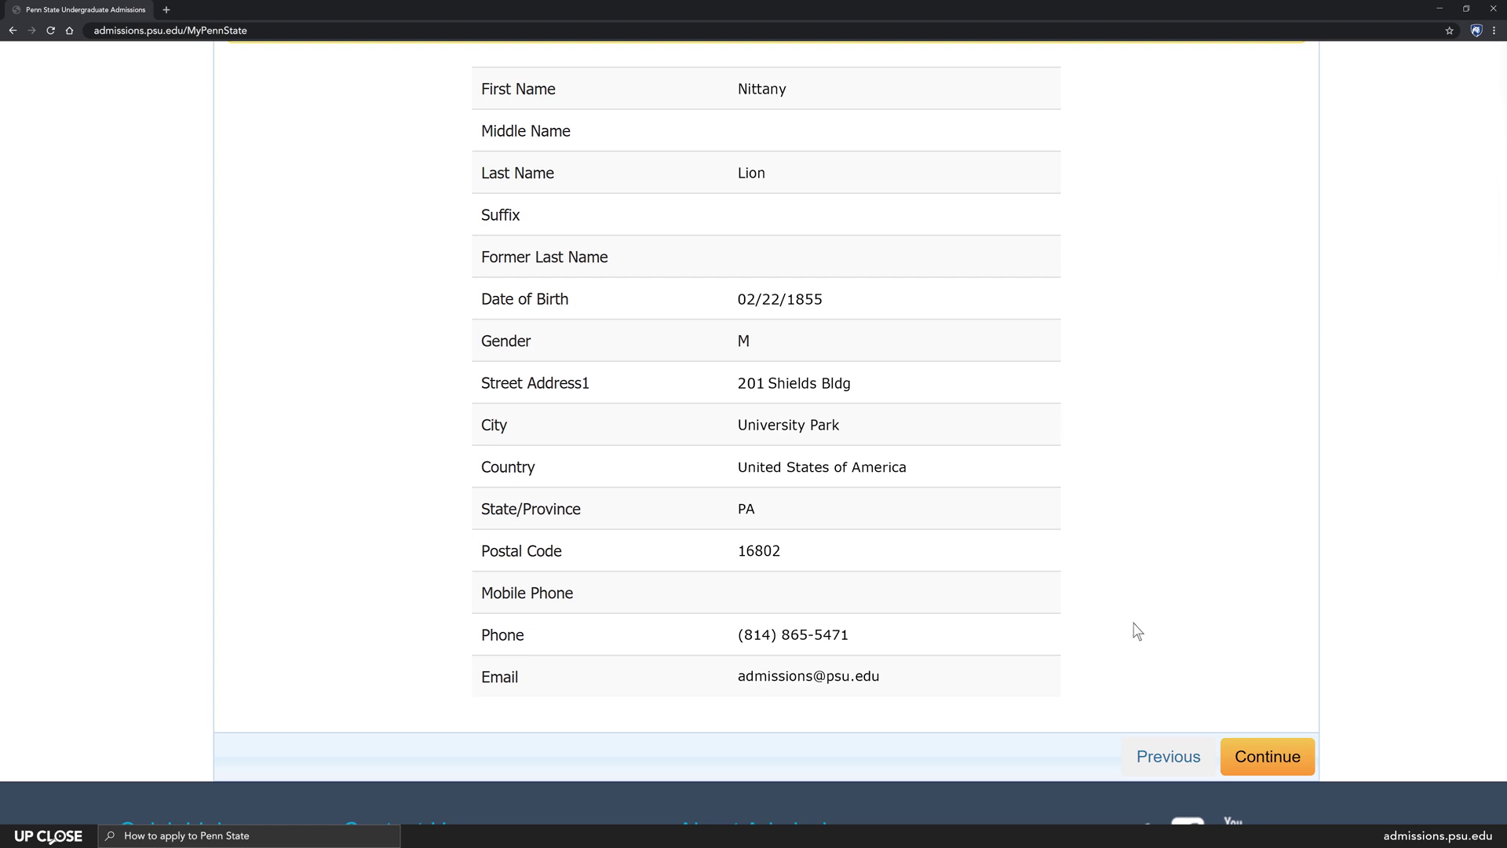
{"action": "left_click", "coordinate": [1265, 775]}
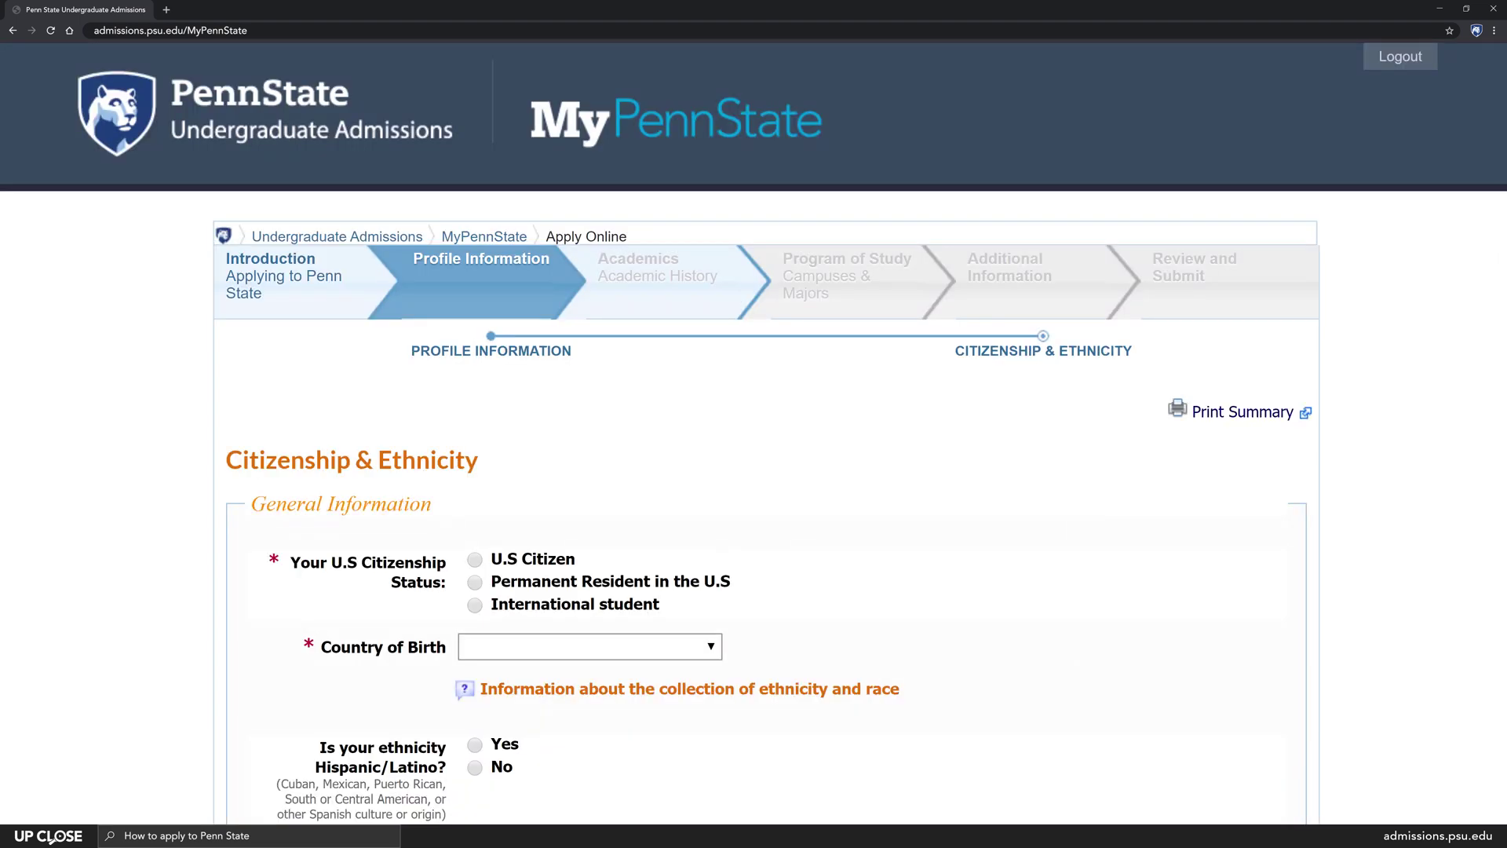
{"action": "scroll", "coordinate": [564, 137], "scroll_direction": "down", "scroll_amount": 4}
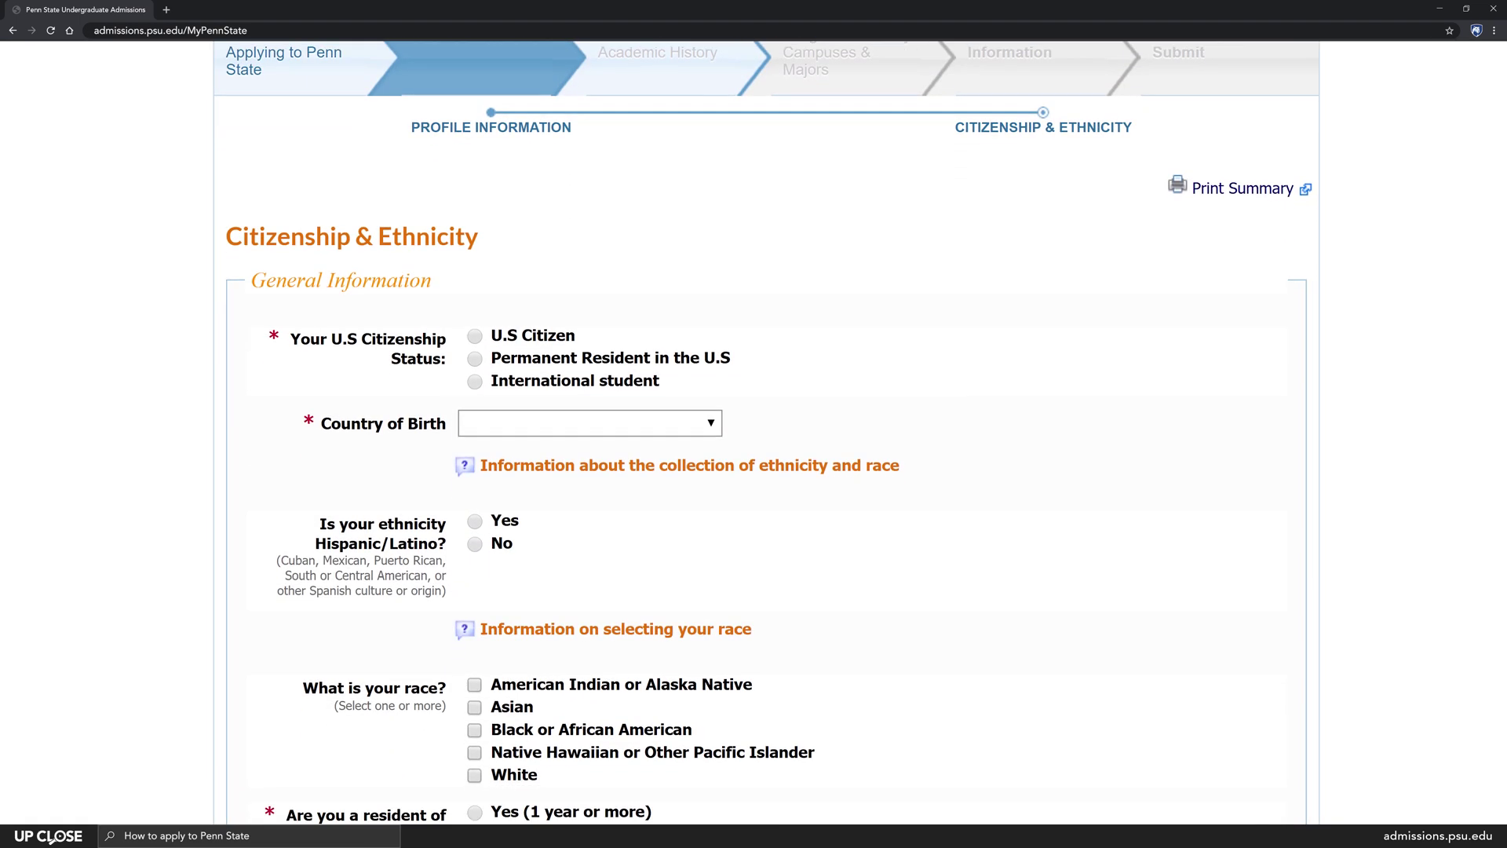
{"action": "scroll", "coordinate": [518, 162], "scroll_direction": "down", "scroll_amount": 1}
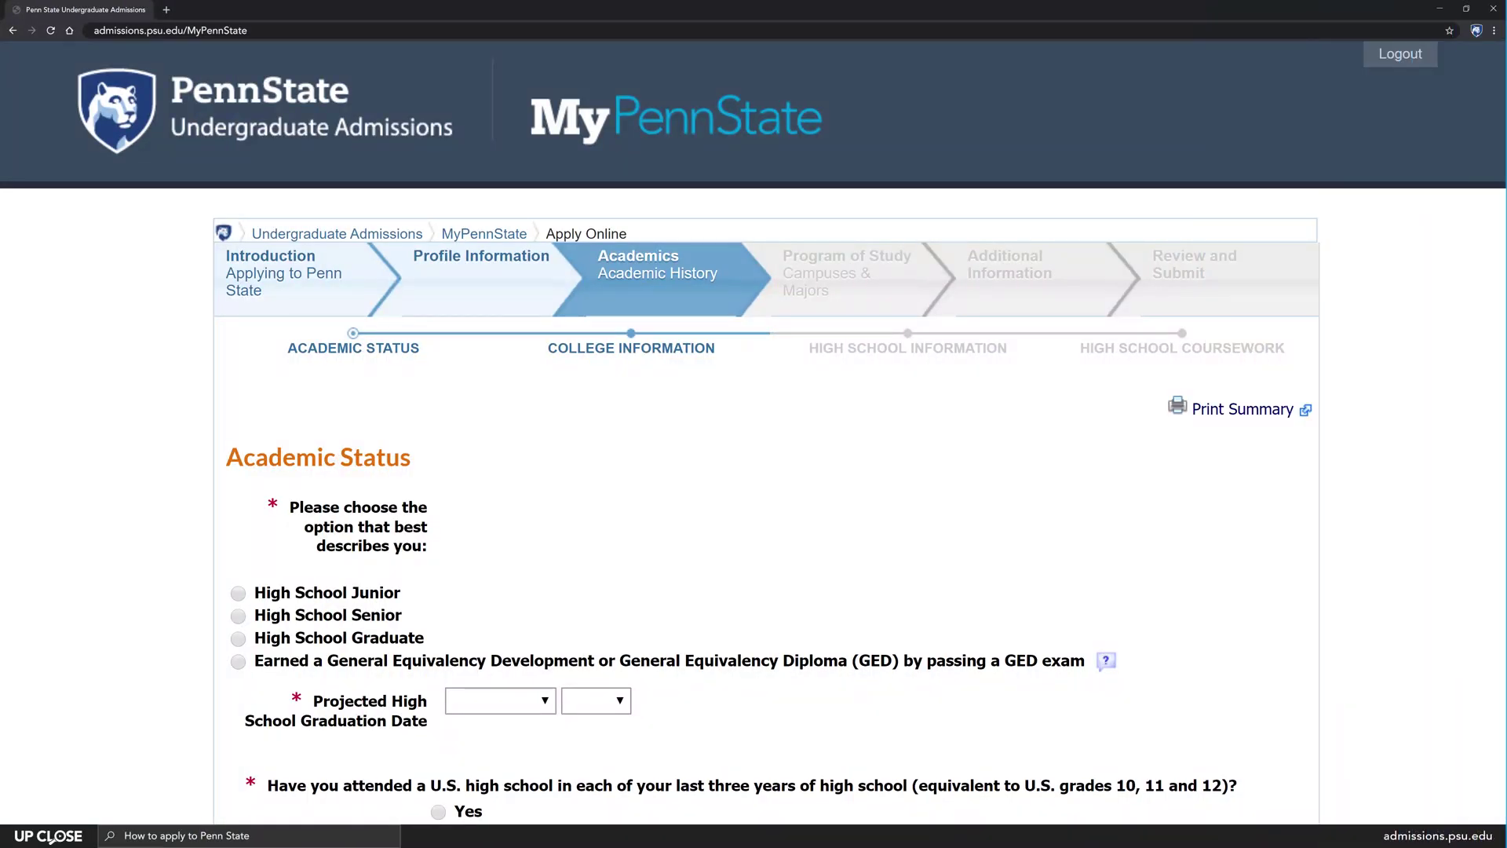
Complete Academic Status as High School Senior with a projected graduation date and Yes for honors, AP or IB courses, and save it.
{"action": "scroll", "coordinate": [754, 414], "scroll_direction": "down", "scroll_amount": 2}
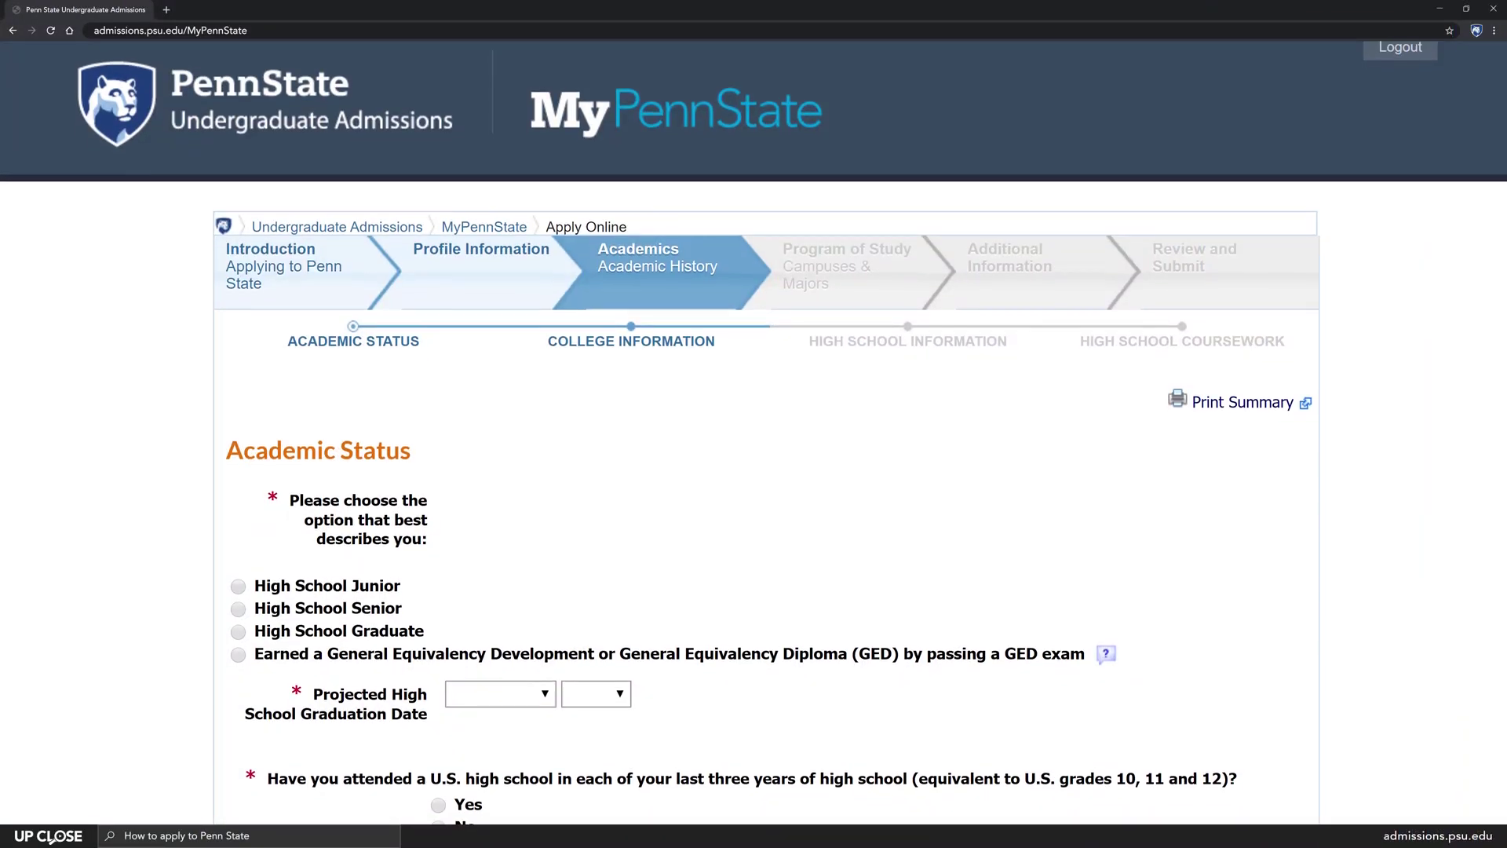
{"action": "scroll", "coordinate": [753, 414], "scroll_direction": "down", "scroll_amount": 3}
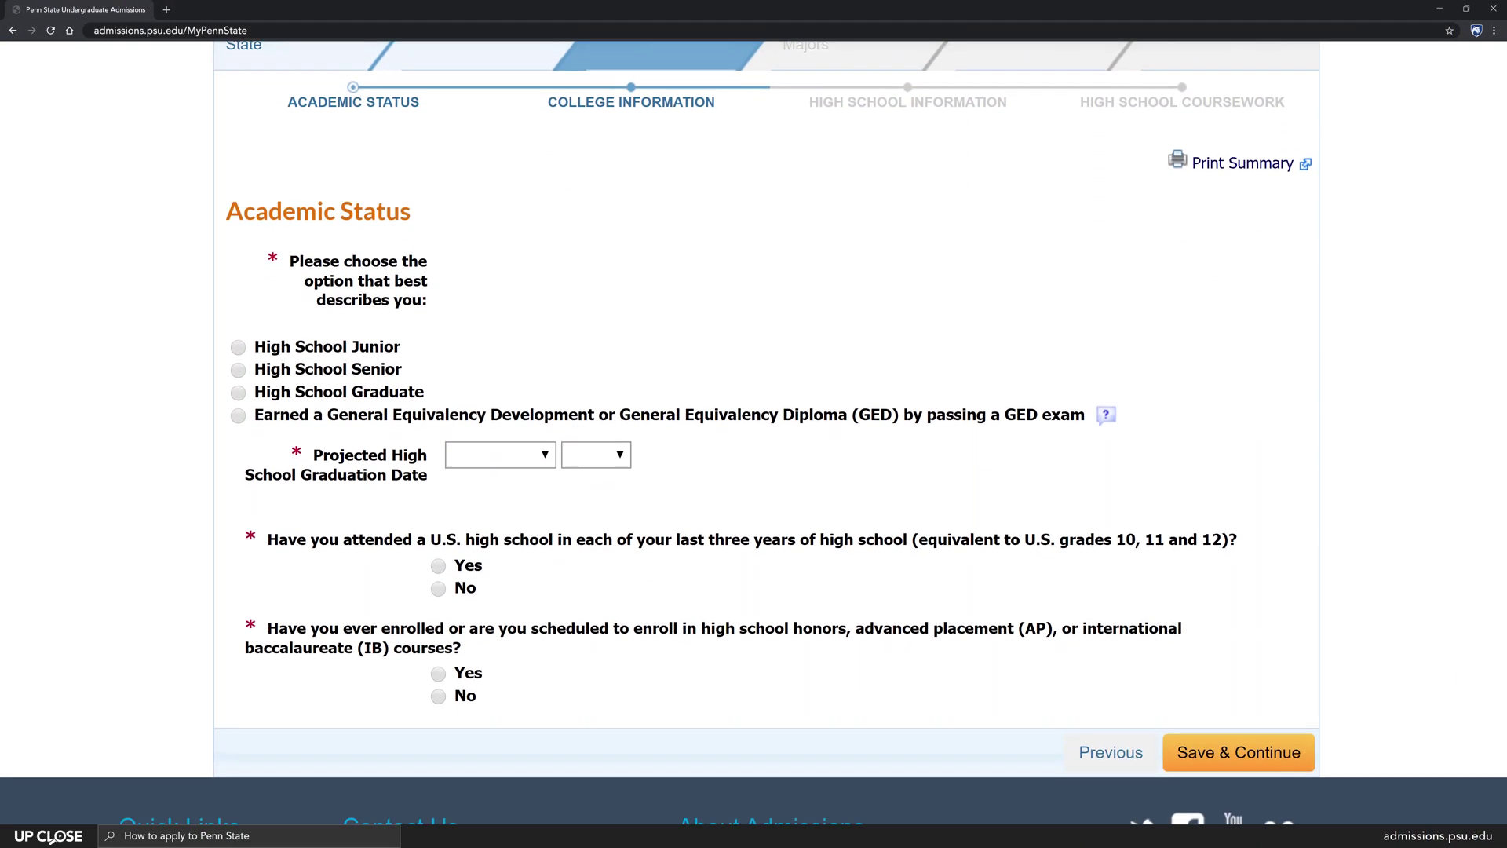
{"action": "left_click", "coordinate": [238, 291]}
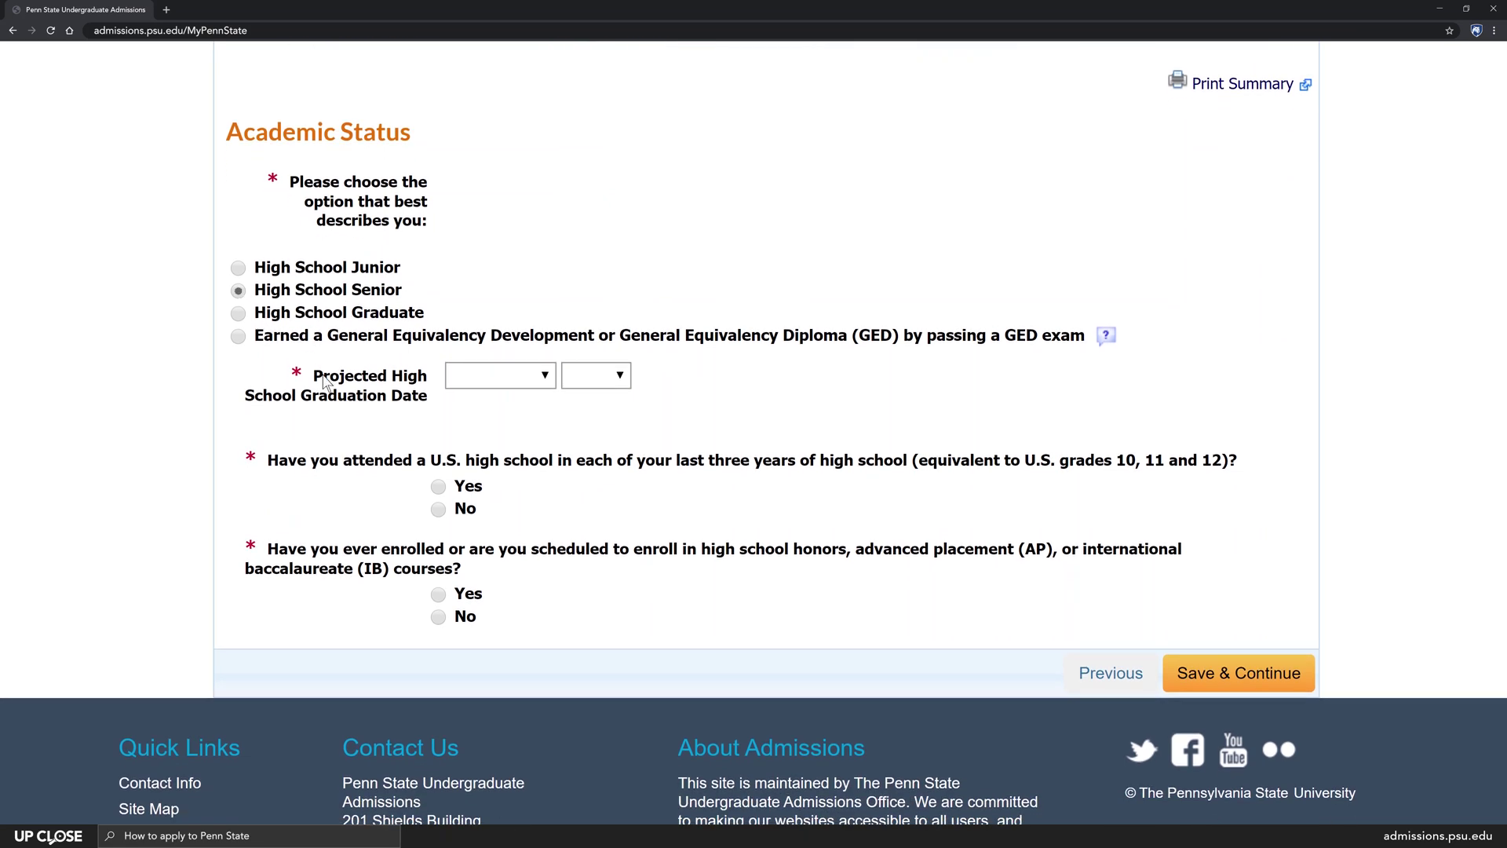
{"action": "left_click", "coordinate": [439, 595]}
{"action": "left_click", "coordinate": [547, 380]}
{"action": "left_click", "coordinate": [621, 381]}
{"action": "left_click", "coordinate": [1229, 689]}
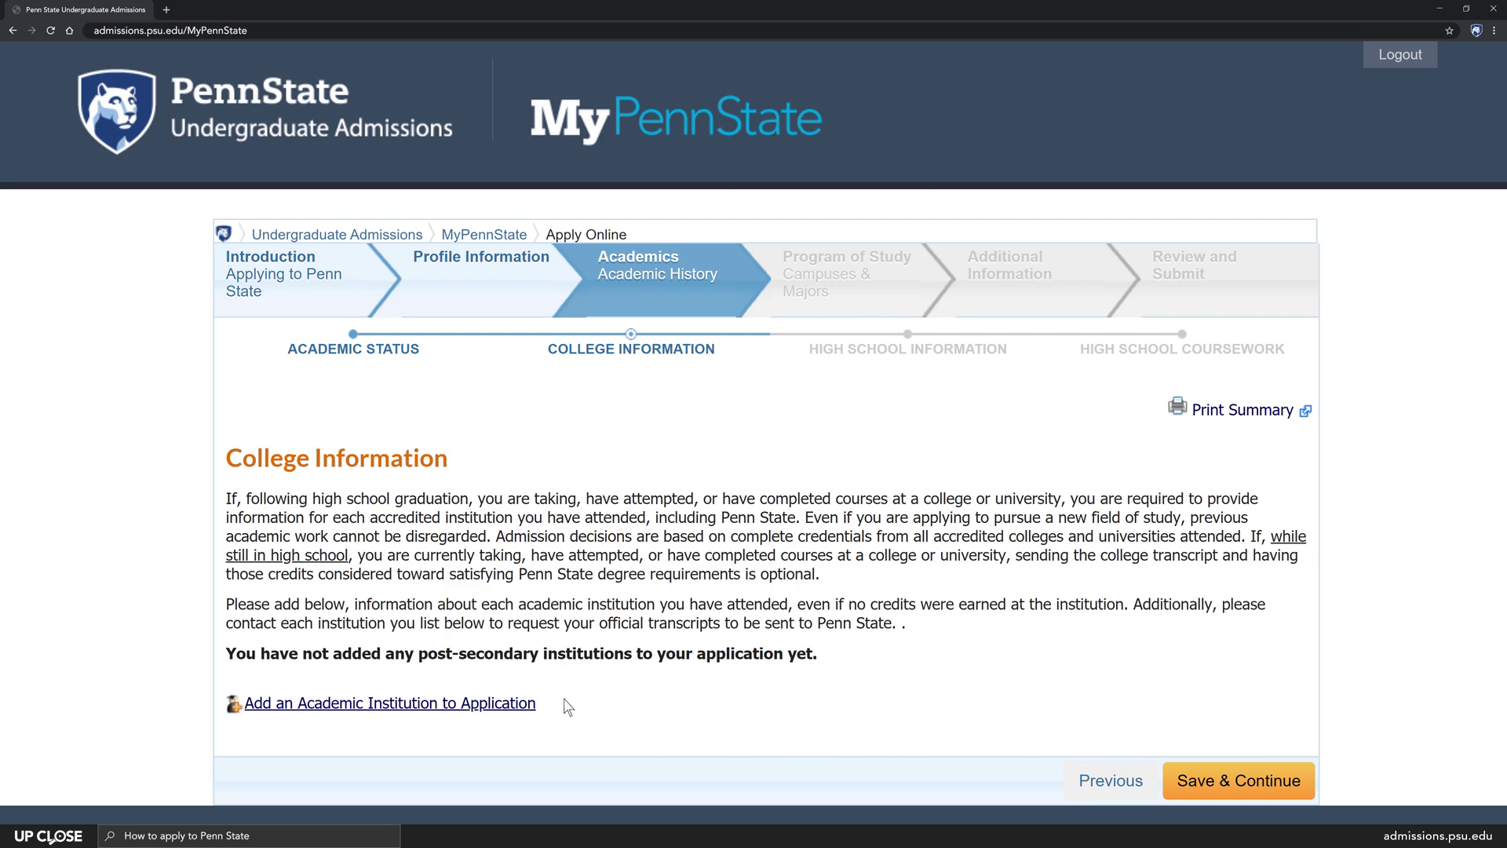
Continue past College Information without an institution and add State College Area High School, attended 08/2016 to 06/2020, with graduation planned.
{"action": "left_click", "coordinate": [373, 704]}
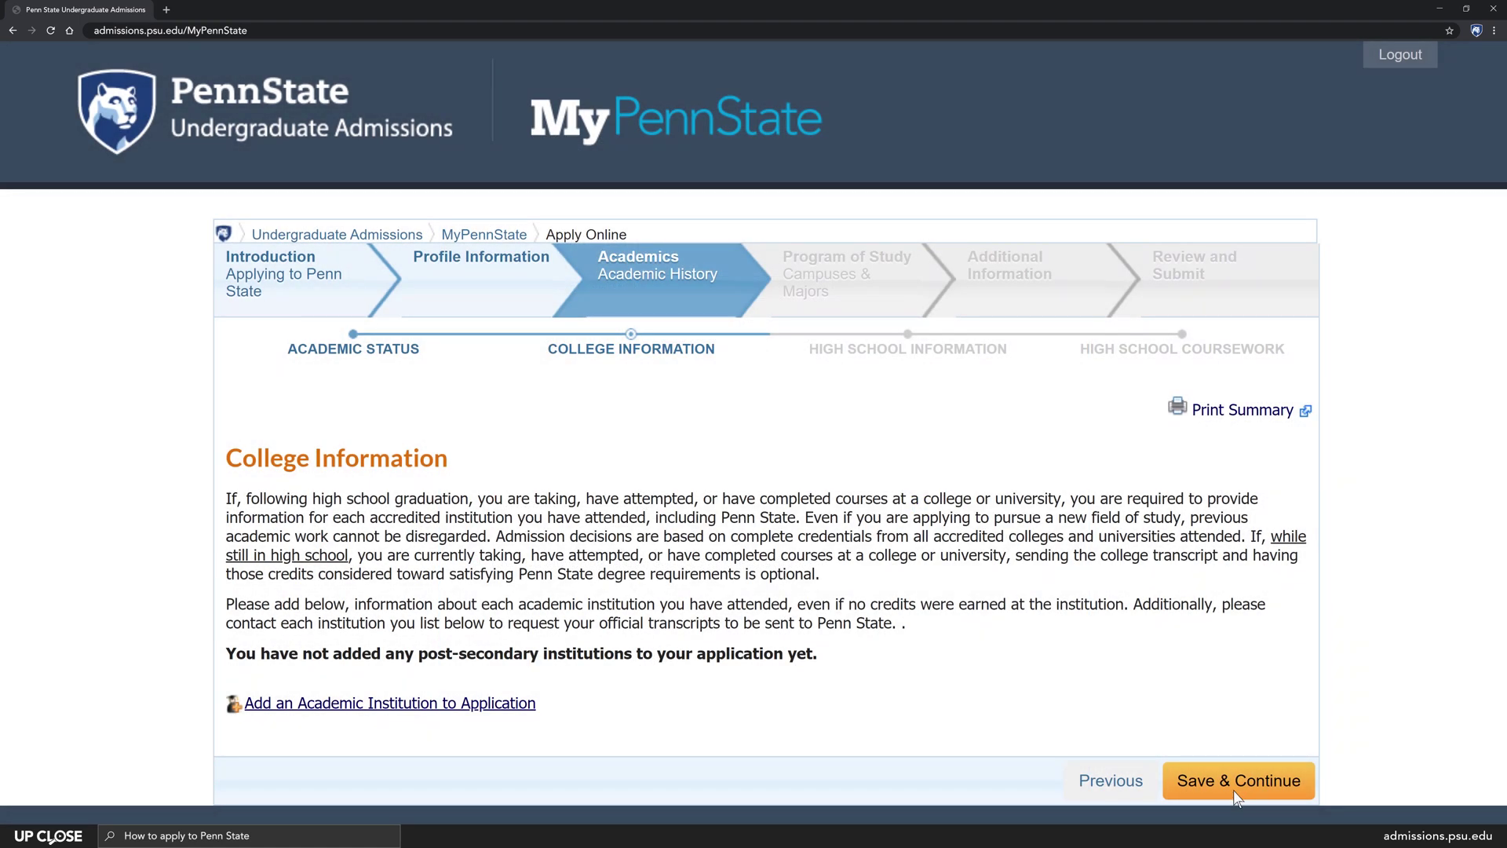
{"action": "left_click", "coordinate": [1232, 789]}
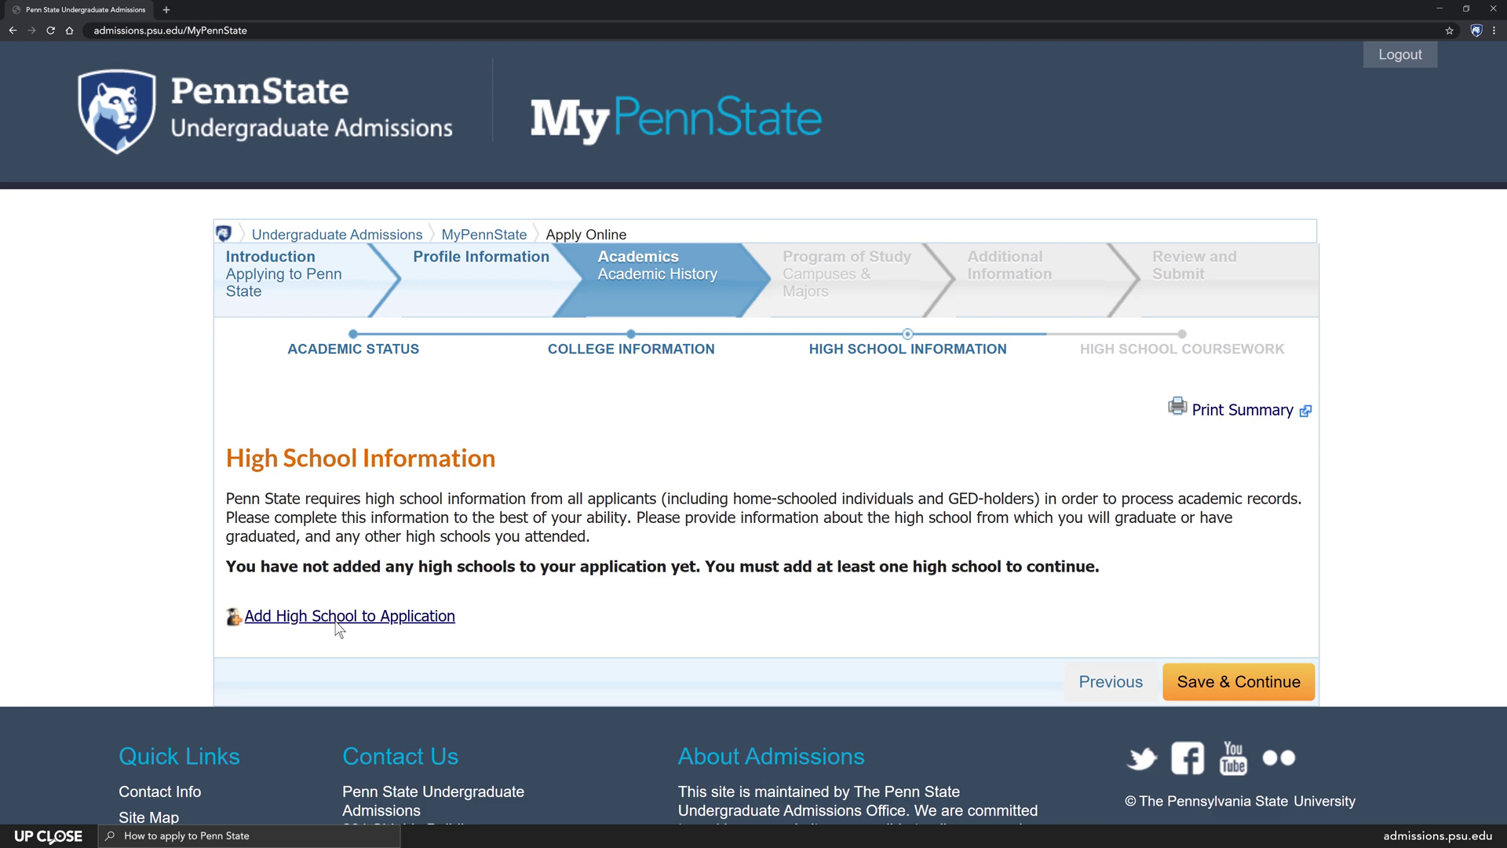
{"action": "left_click", "coordinate": [337, 616]}
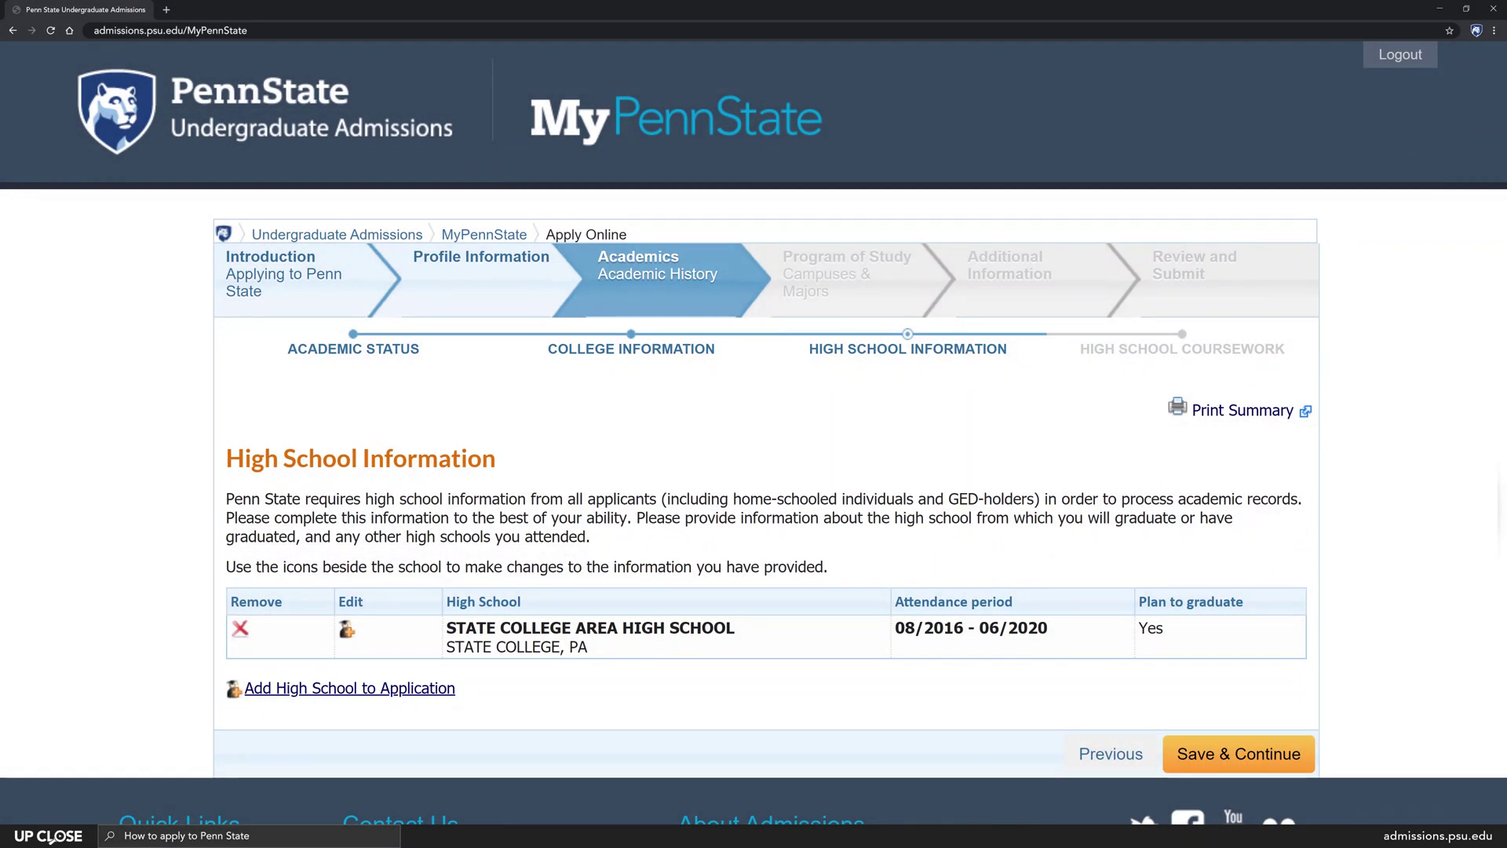
{"action": "left_click", "coordinate": [1224, 755]}
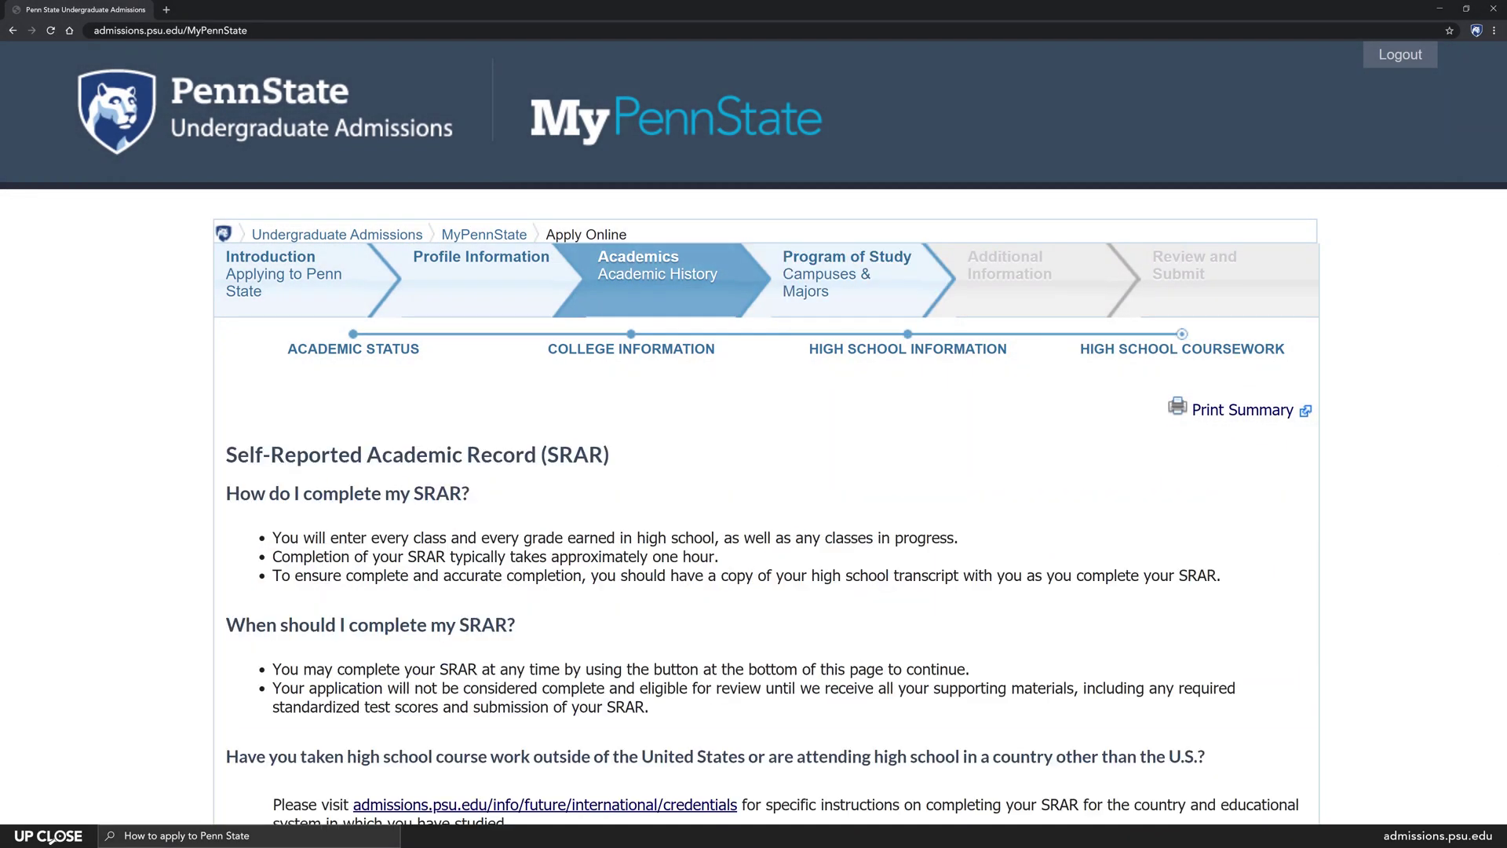
Read the Self-Reported Academic Record instructions on completion, coursework and grade entry.
{"action": "scroll", "coordinate": [753, 432], "scroll_direction": "down", "scroll_amount": 3}
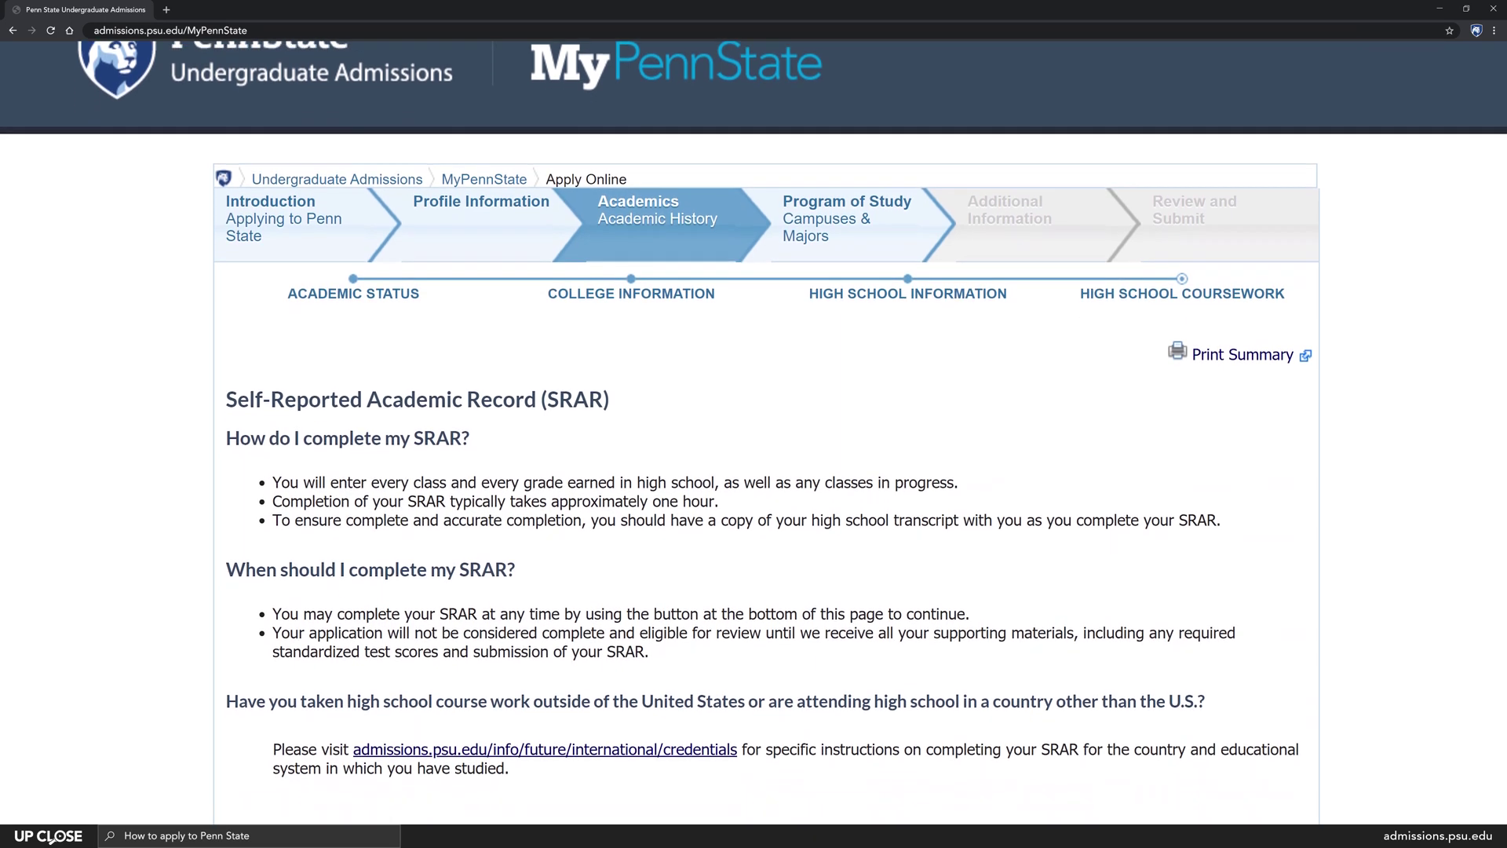
{"action": "scroll", "coordinate": [753, 432], "scroll_direction": "down", "scroll_amount": 4}
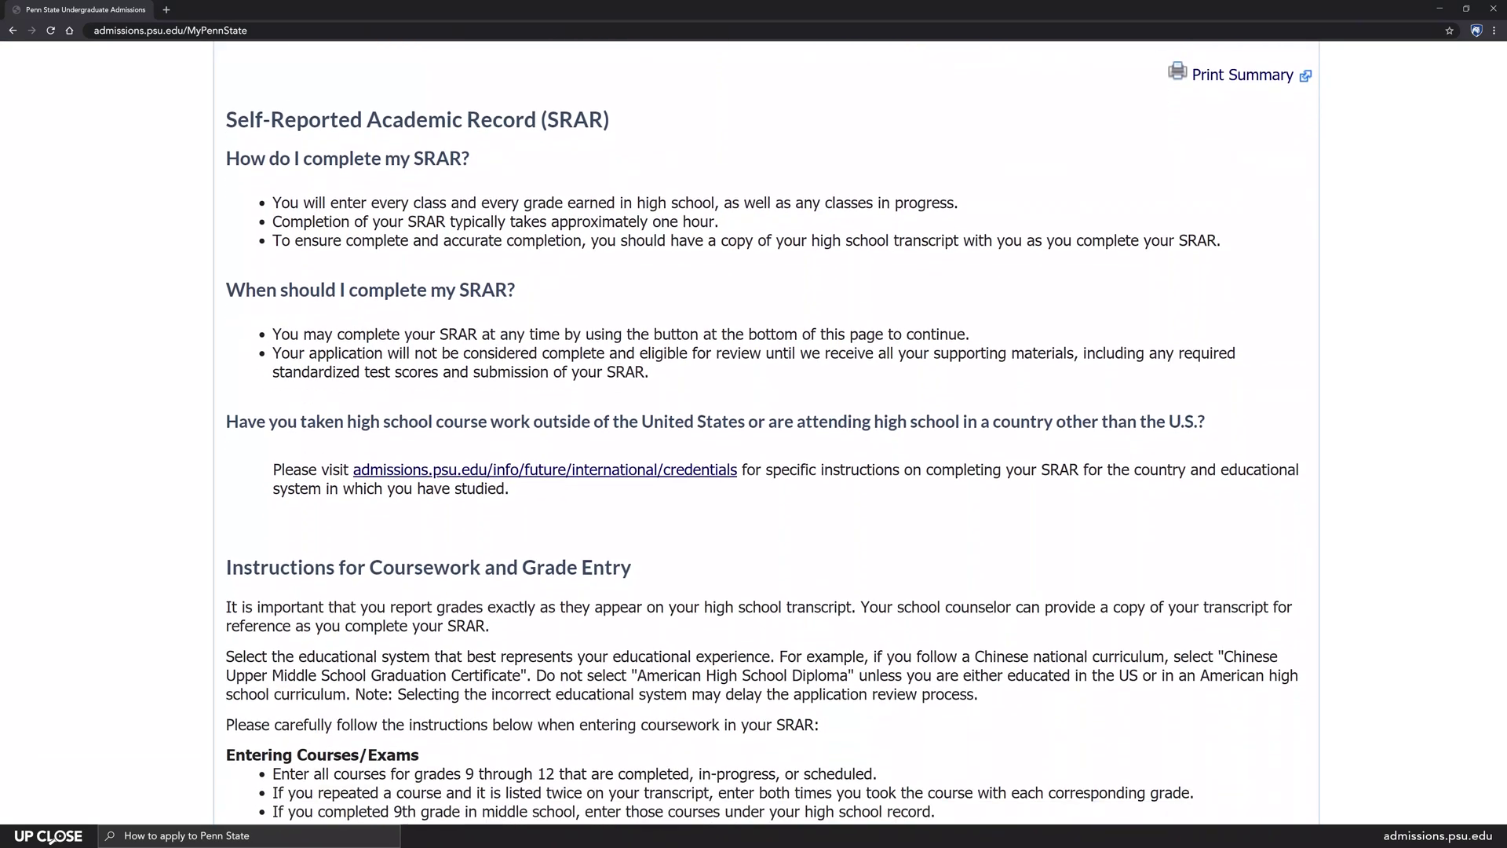
{"action": "scroll", "coordinate": [754, 431], "scroll_direction": "down", "scroll_amount": 5}
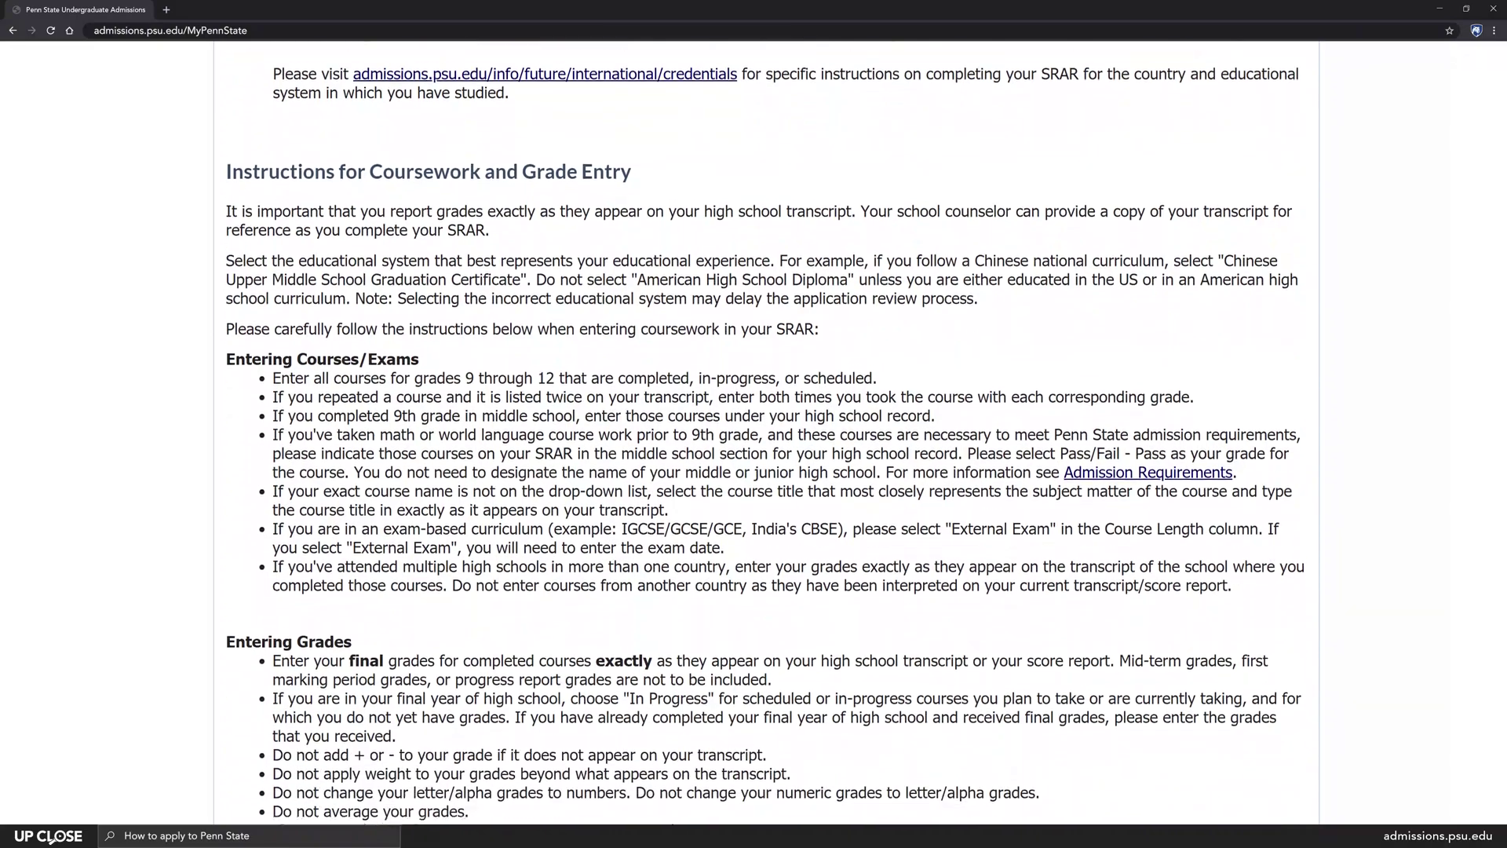
{"action": "scroll", "coordinate": [753, 432], "scroll_direction": "down", "scroll_amount": 5}
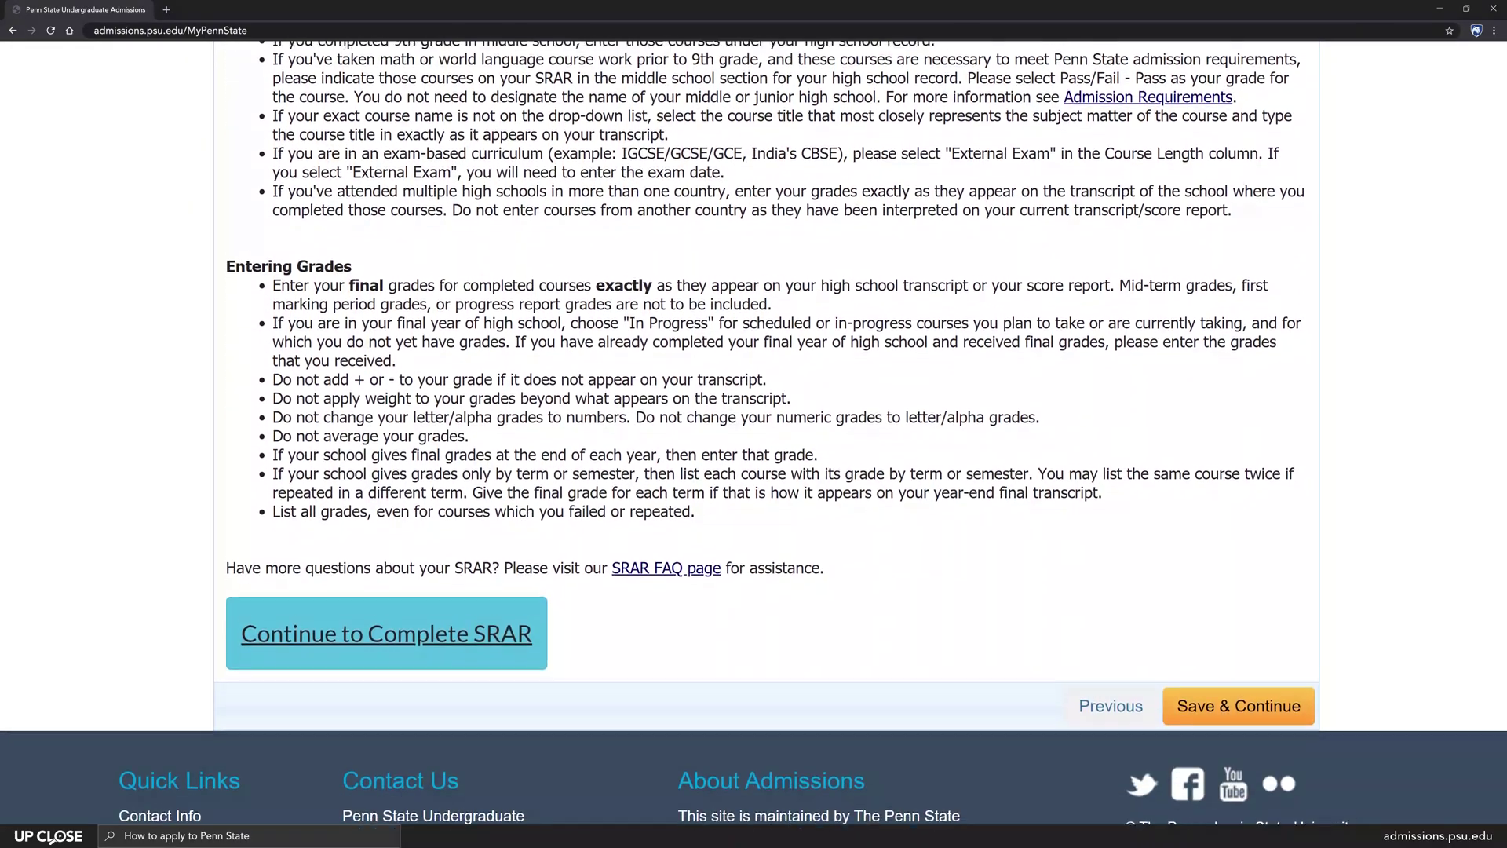
{"action": "scroll", "coordinate": [753, 432], "scroll_direction": "down", "scroll_amount": 2}
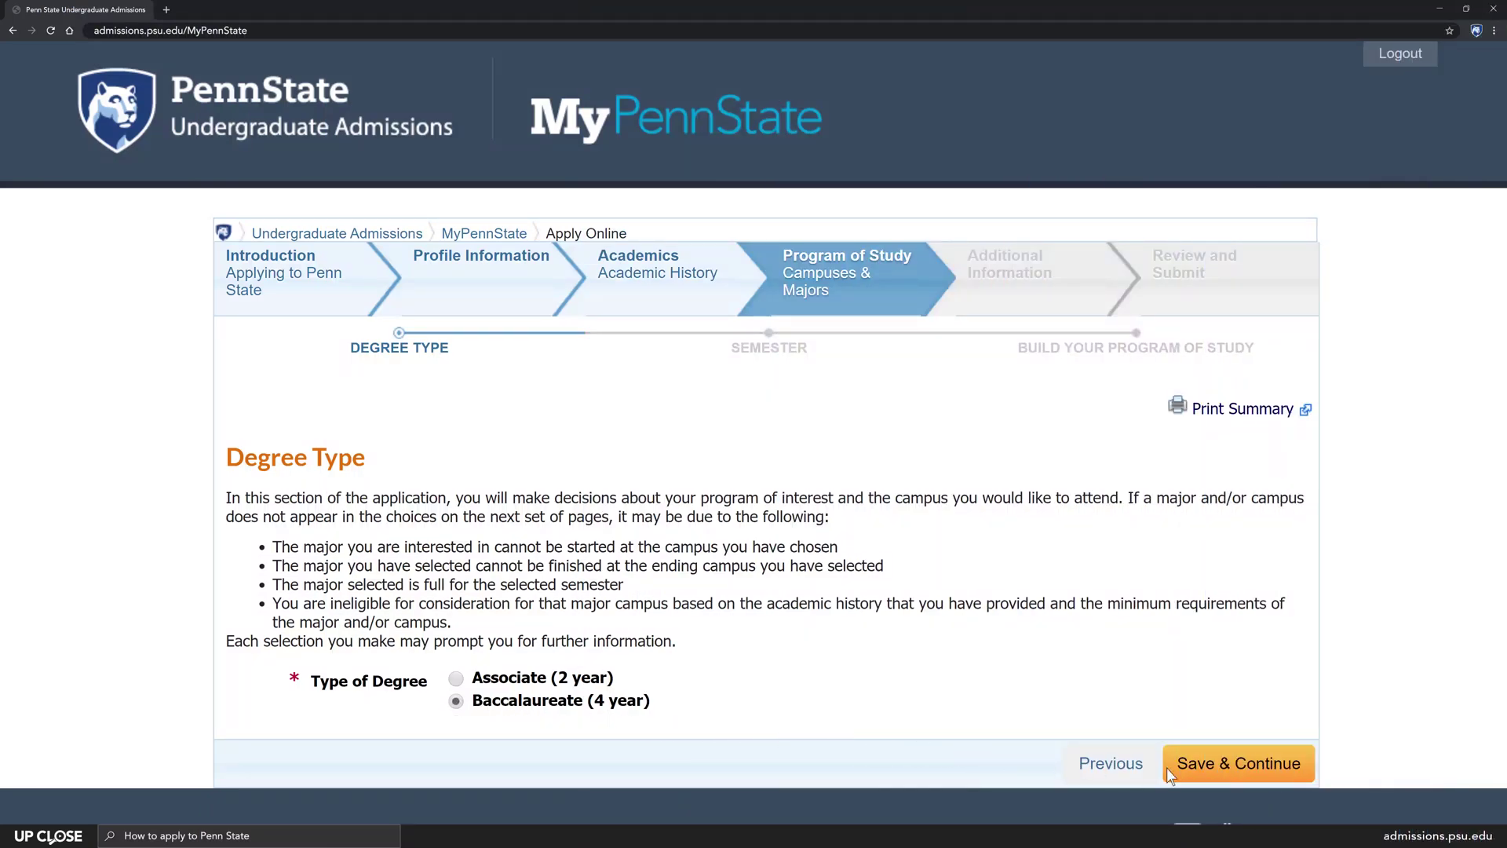
Save Baccalaureate (4 year) as the degree type, and choose and save the starting semester.
{"action": "left_click", "coordinate": [1232, 765]}
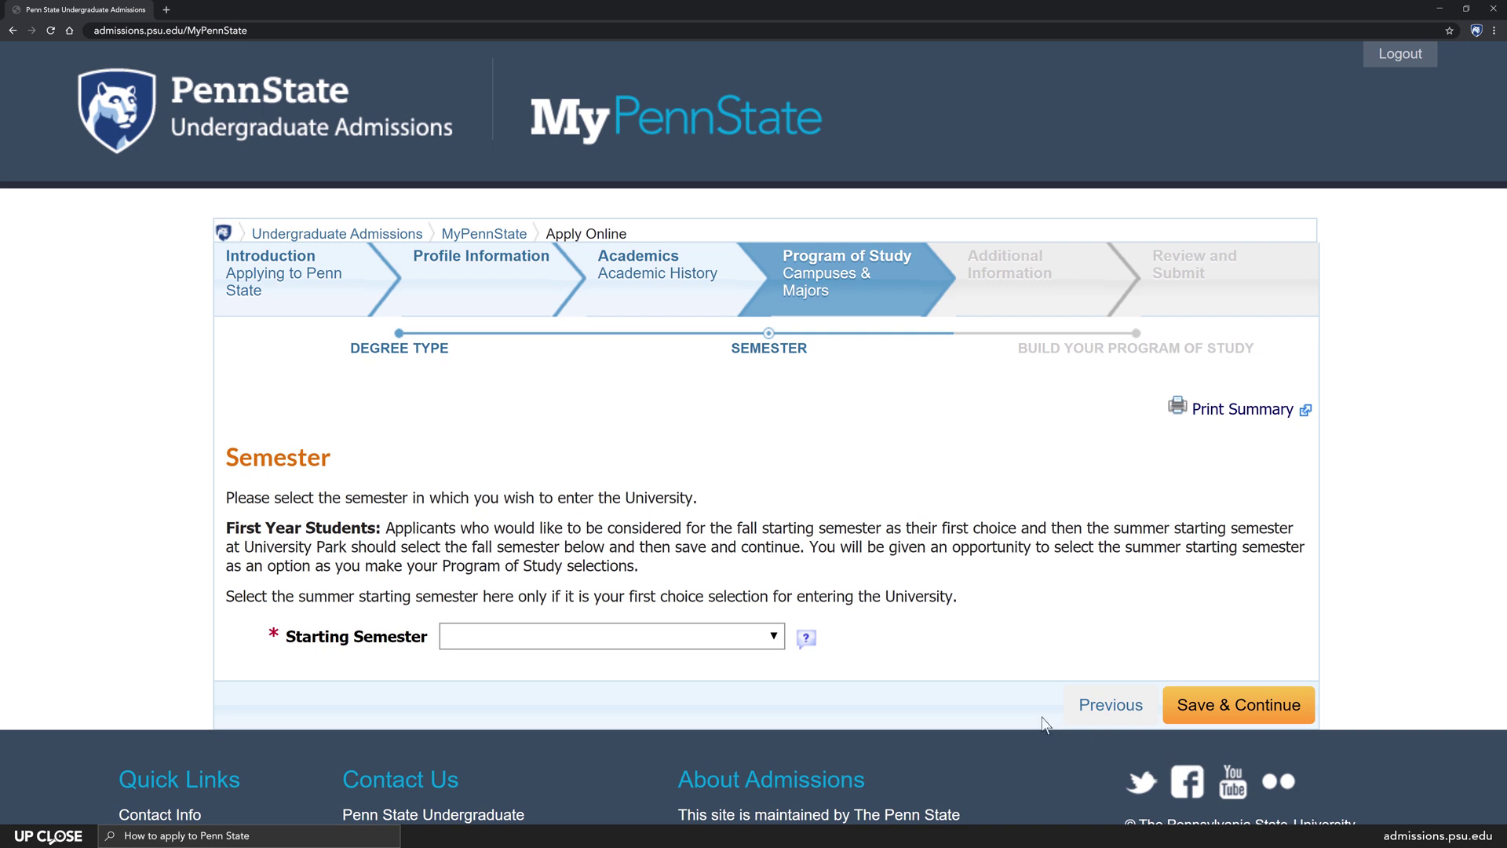
{"action": "left_click", "coordinate": [774, 638]}
{"action": "left_click", "coordinate": [1225, 705]}
Review the program of study choices and the requirements and advisories for the Division of Undergraduate Studies.
{"action": "scroll", "coordinate": [1221, 714], "scroll_direction": "down", "scroll_amount": 2}
{"action": "scroll", "coordinate": [754, 436], "scroll_direction": "down", "scroll_amount": 3}
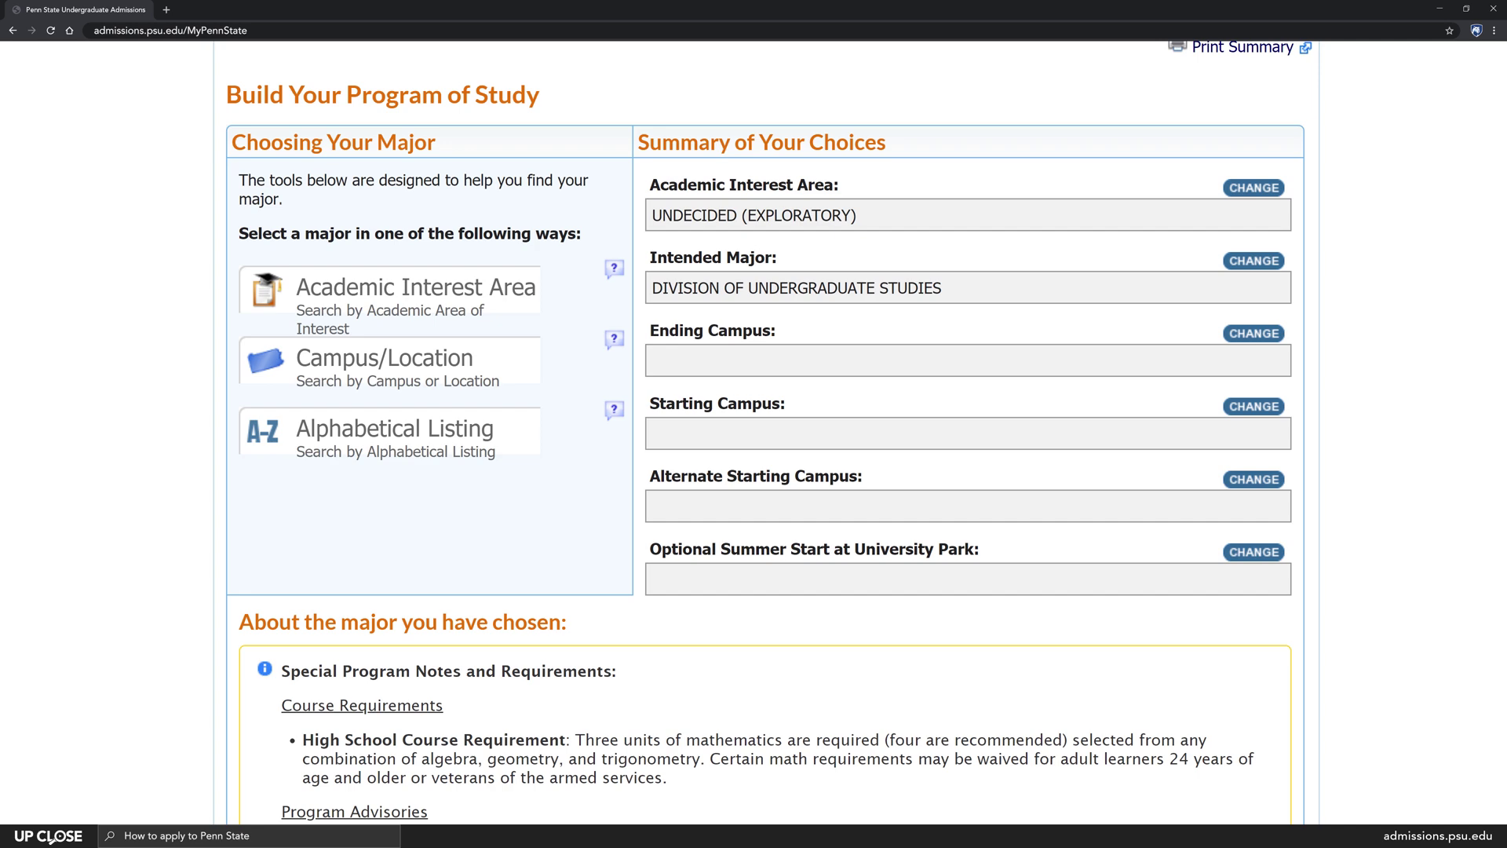
{"action": "scroll", "coordinate": [770, 429], "scroll_direction": "down", "scroll_amount": 3}
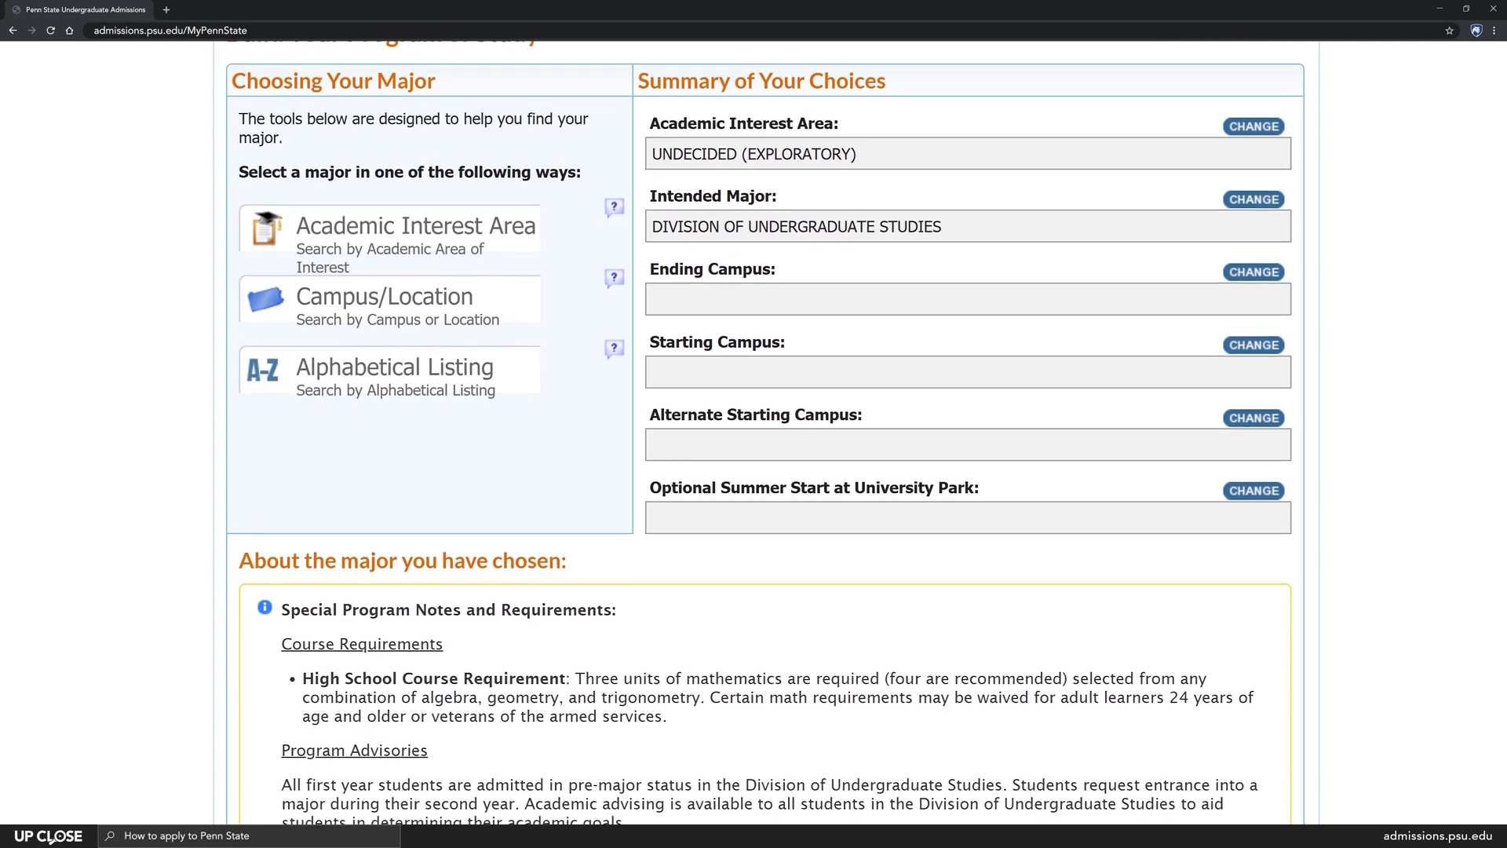
{"action": "scroll", "coordinate": [770, 430], "scroll_direction": "down", "scroll_amount": 2}
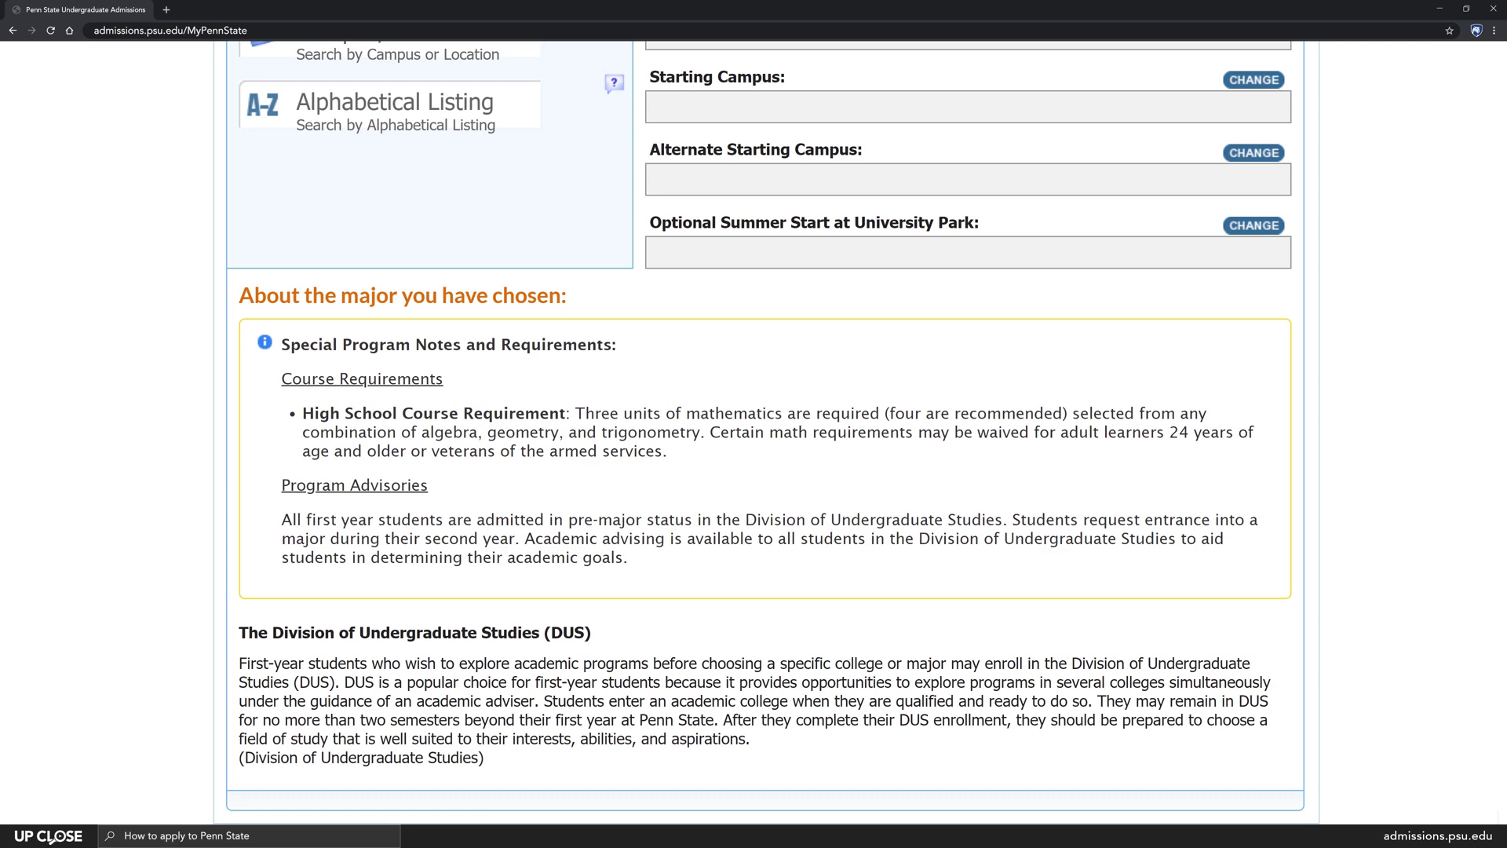
{"action": "scroll", "coordinate": [766, 431], "scroll_direction": "up", "scroll_amount": 4}
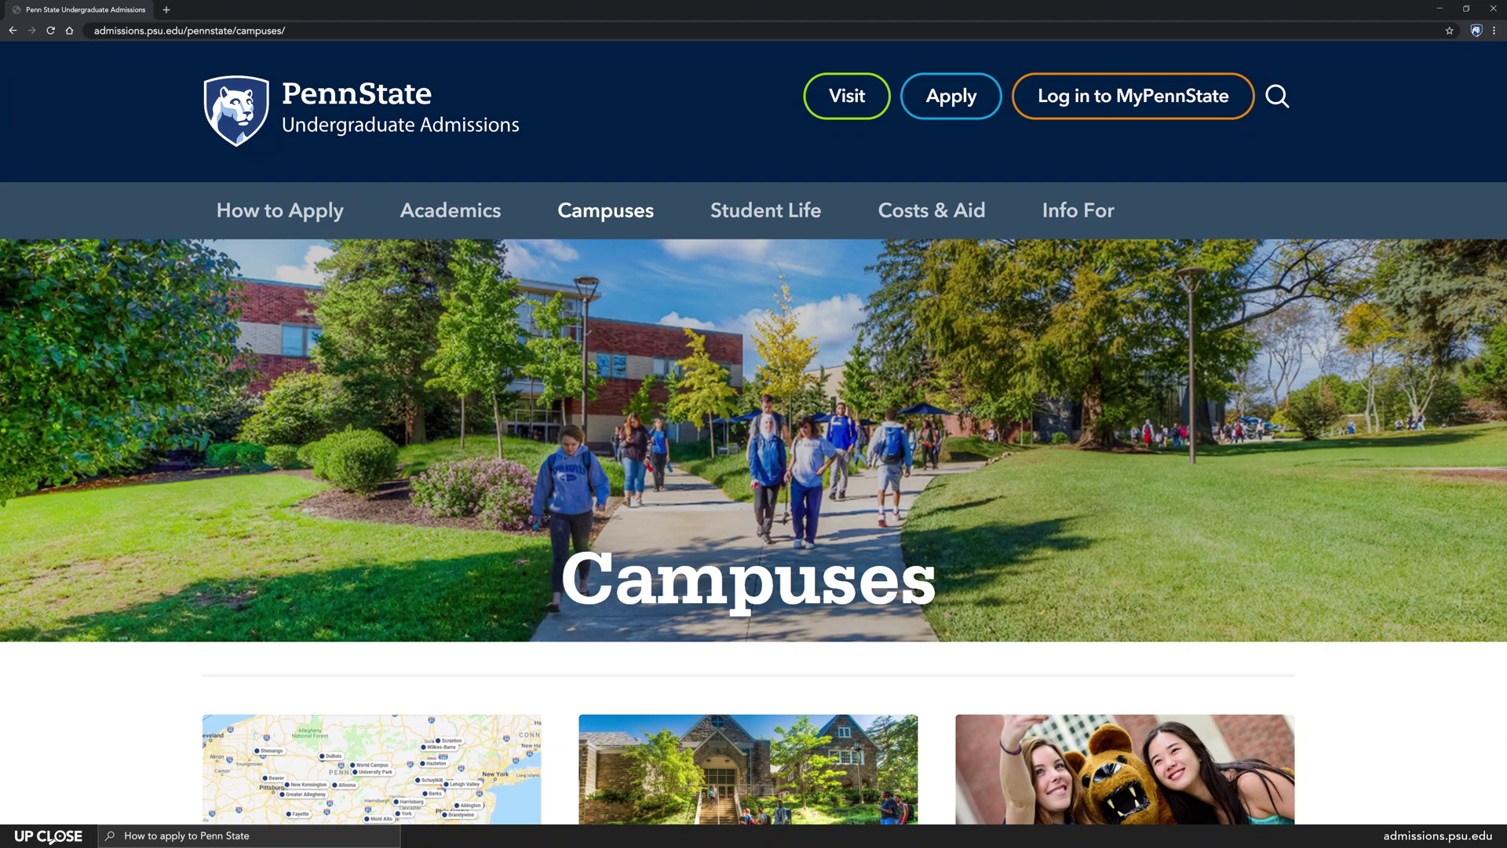
Look through the admissions site's Campuses page and its 2+2 Plan information.
{"action": "scroll", "coordinate": [753, 431], "scroll_direction": "down", "scroll_amount": 3}
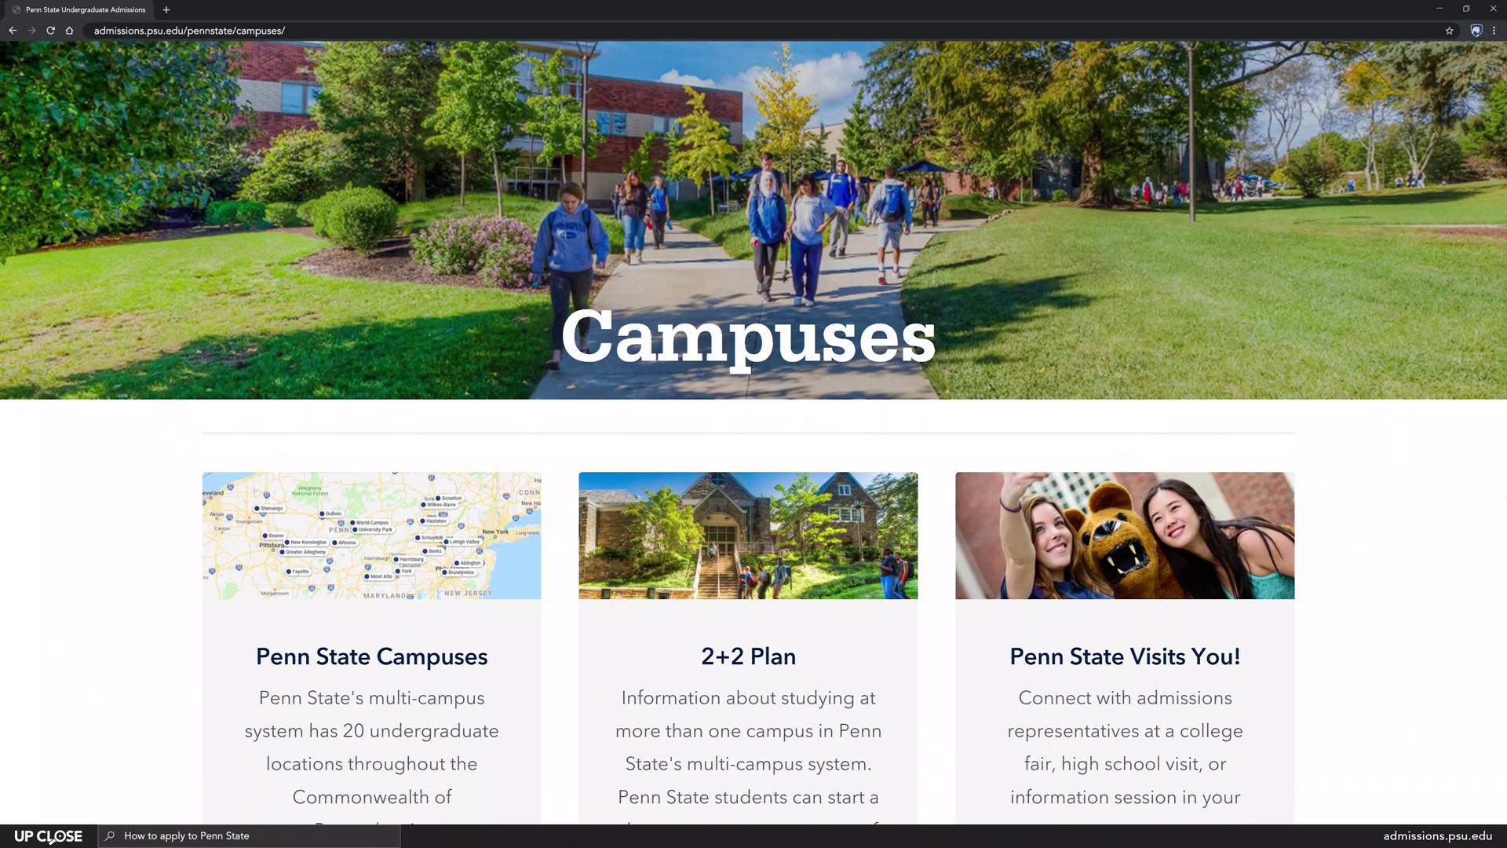
{"action": "scroll", "coordinate": [754, 432], "scroll_direction": "down", "scroll_amount": 2}
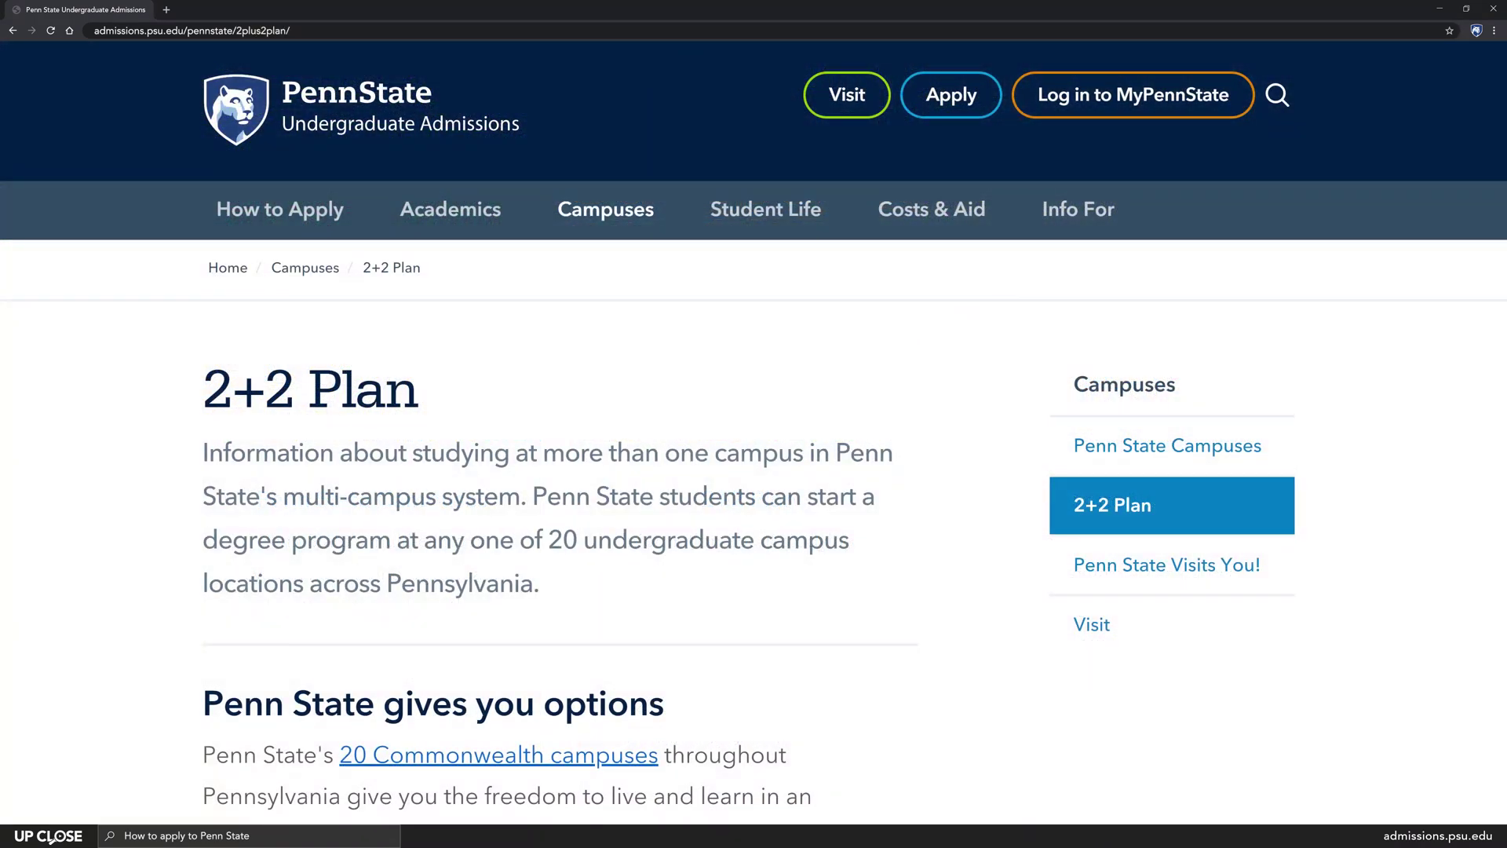
{"action": "scroll", "coordinate": [754, 435], "scroll_direction": "down", "scroll_amount": 3}
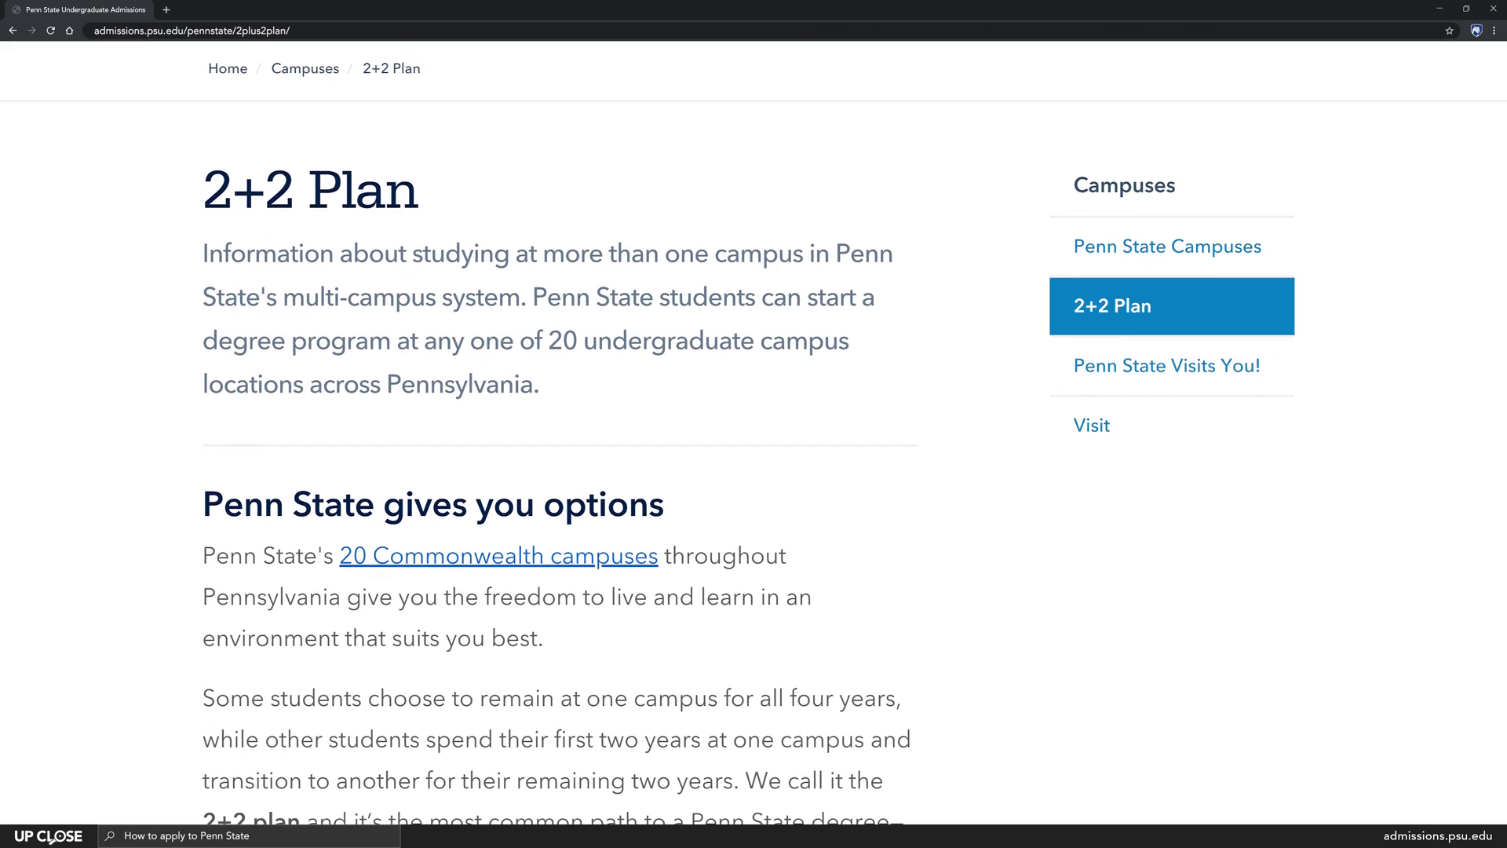
{"action": "scroll", "coordinate": [753, 435], "scroll_direction": "down", "scroll_amount": 2}
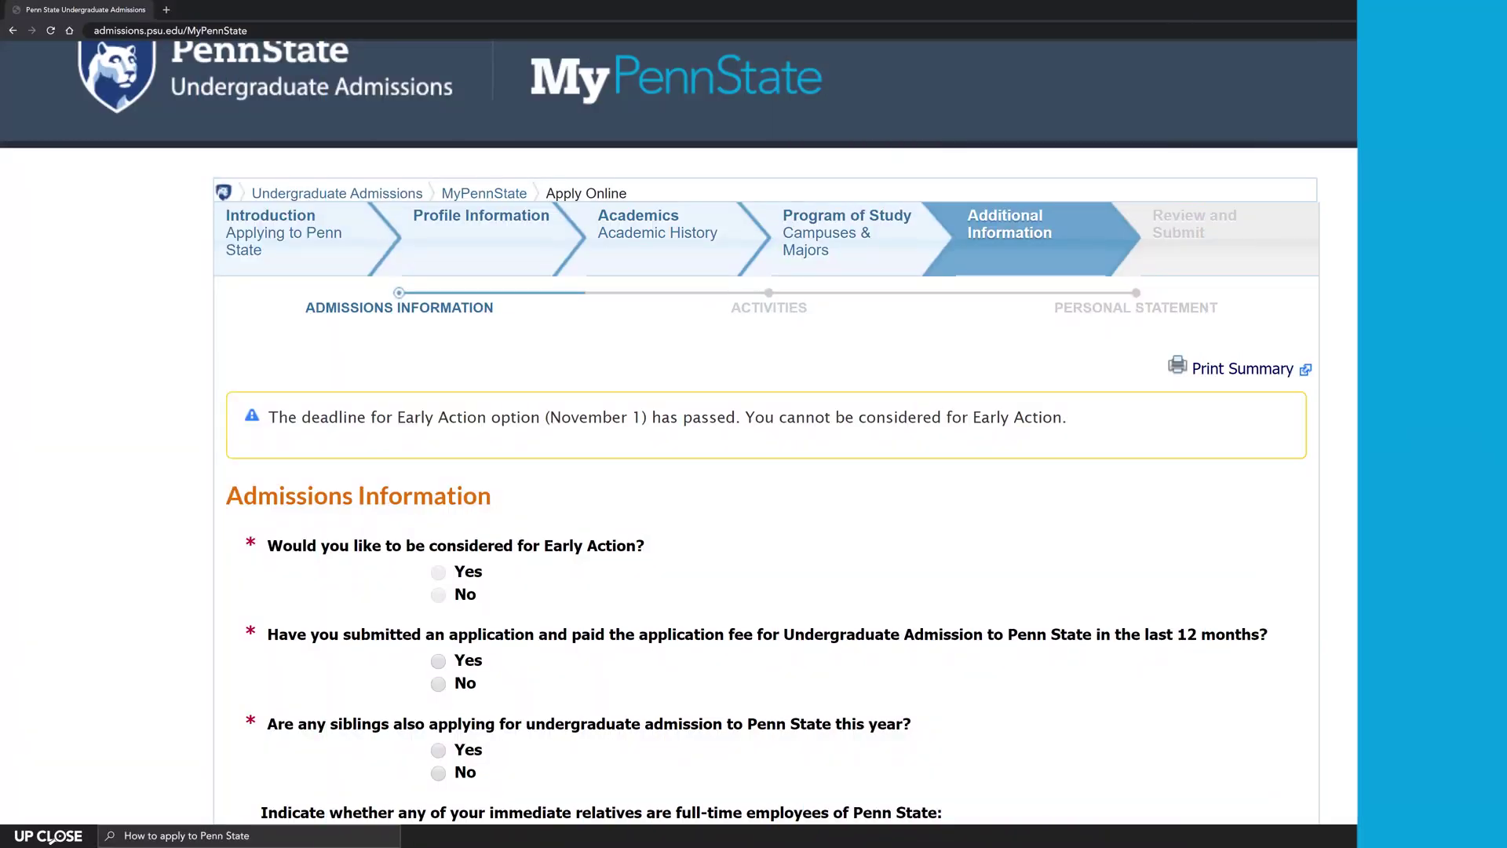
Answer the Admissions Information questions, choosing Yes for Early Action and No for siblings also applying this year.
{"action": "scroll", "coordinate": [754, 433], "scroll_direction": "down", "scroll_amount": 3}
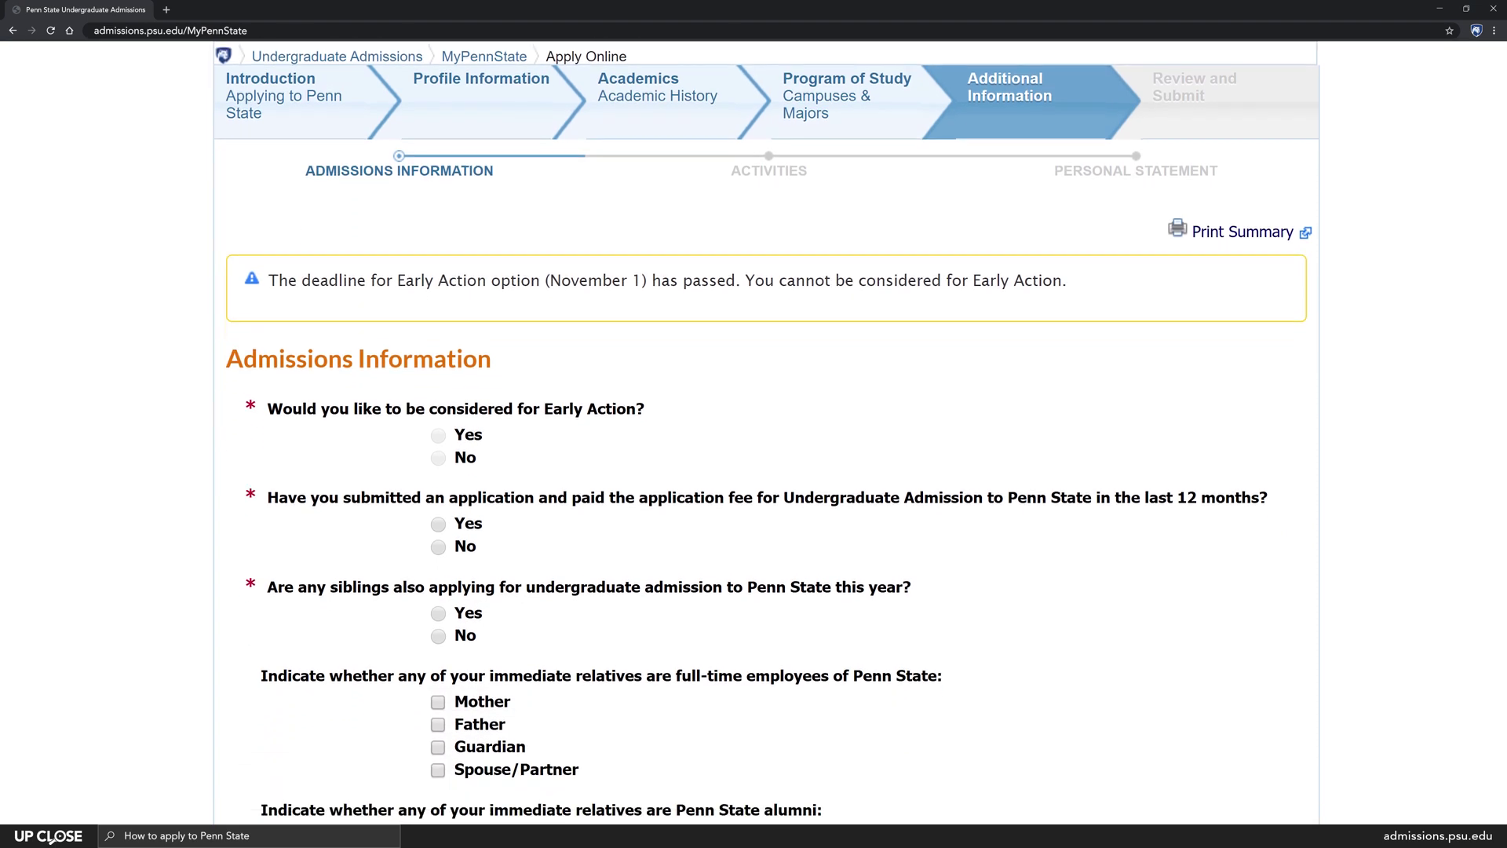
{"action": "scroll", "coordinate": [475, 126], "scroll_direction": "down", "scroll_amount": 3}
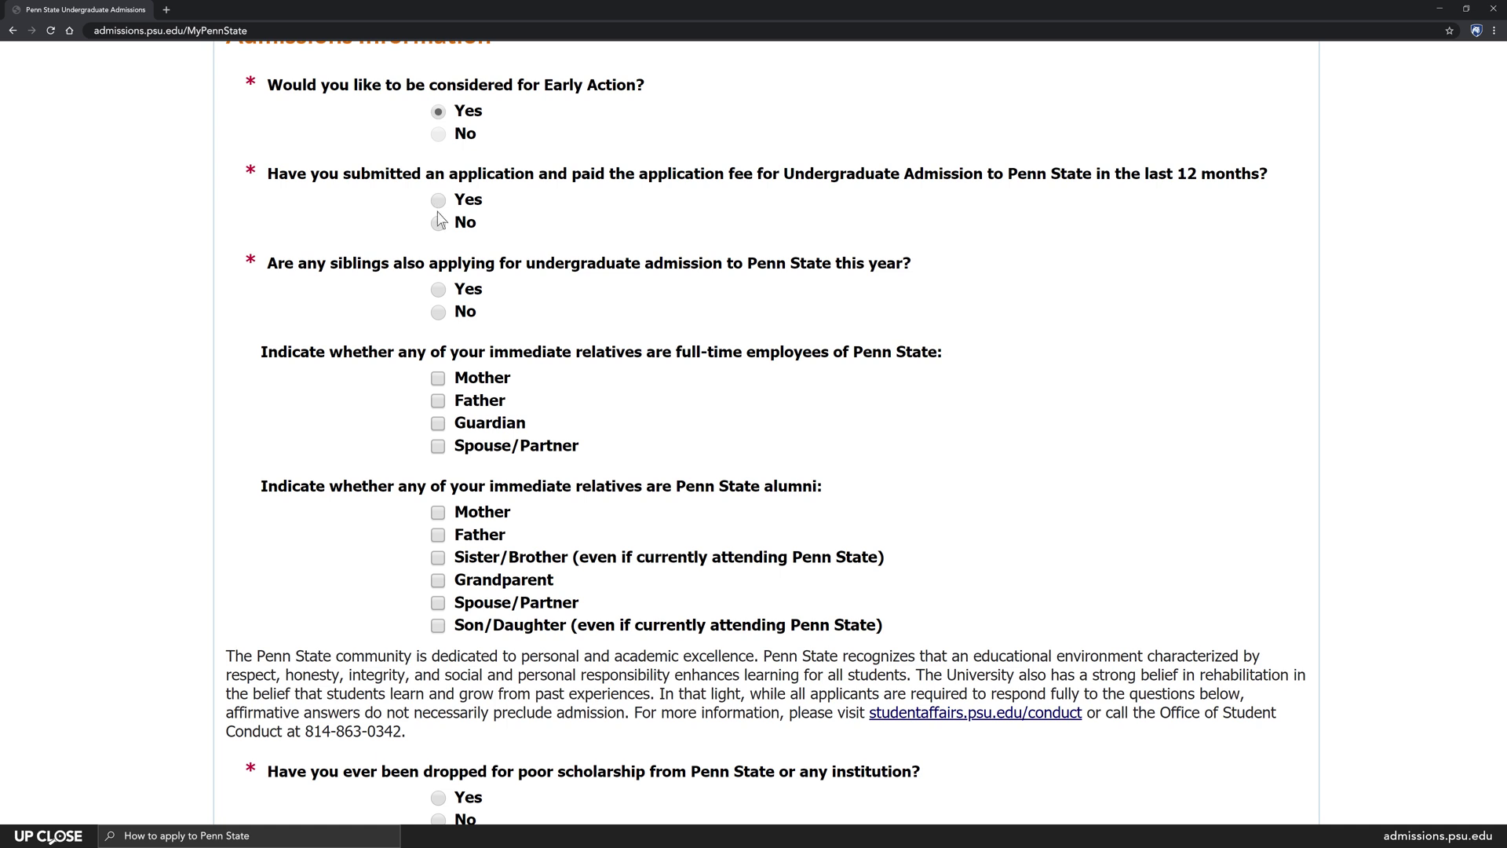
{"action": "left_click", "coordinate": [438, 312]}
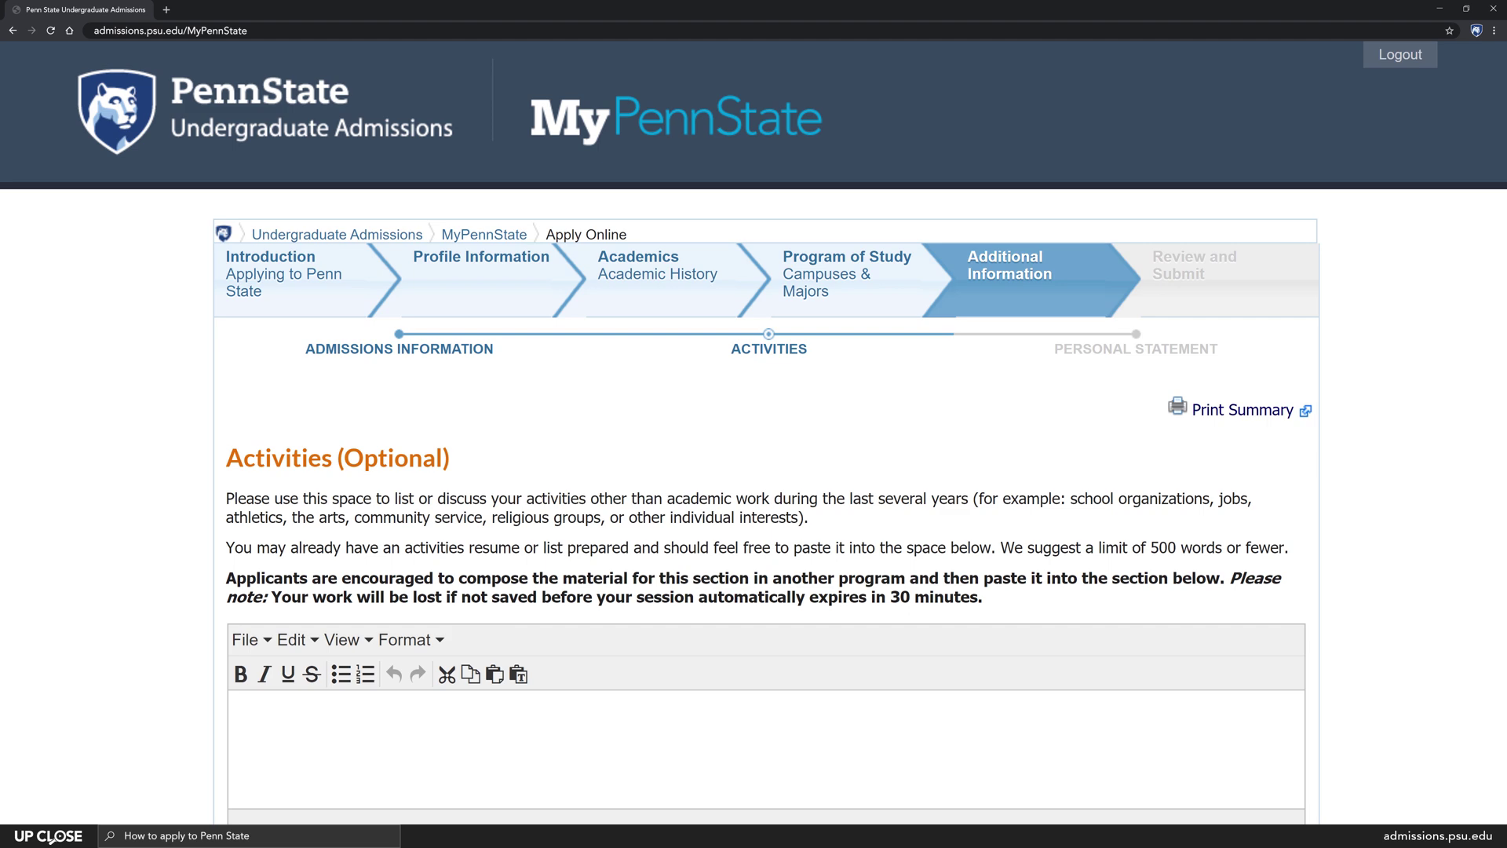
Leave the optional Activities and Personal Statement sections blank, saving each one to continue.
{"action": "scroll", "coordinate": [753, 431], "scroll_direction": "down", "scroll_amount": 1}
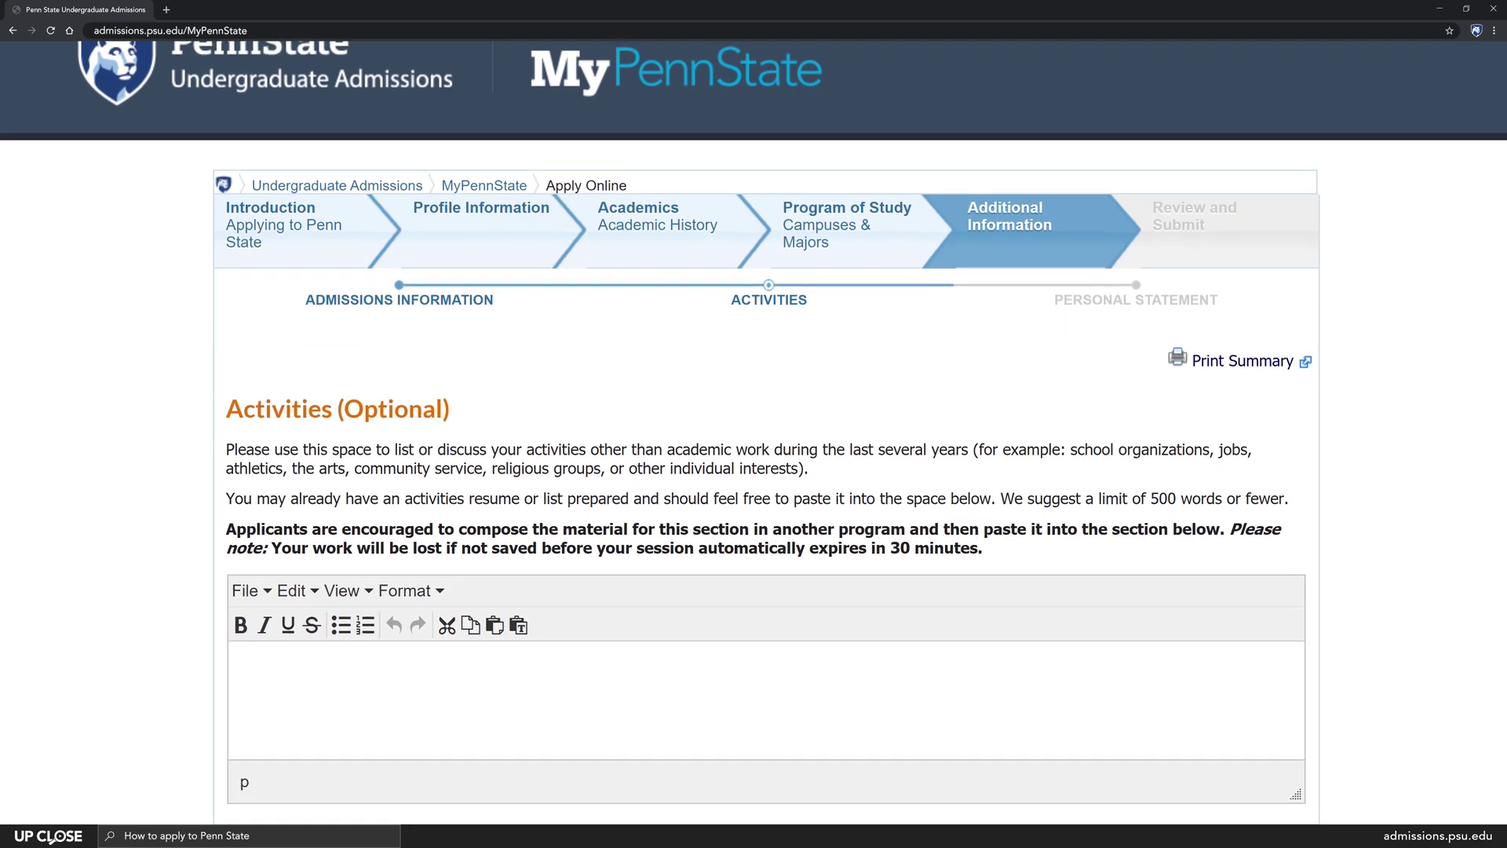
{"action": "scroll", "coordinate": [754, 432], "scroll_direction": "down", "scroll_amount": 2}
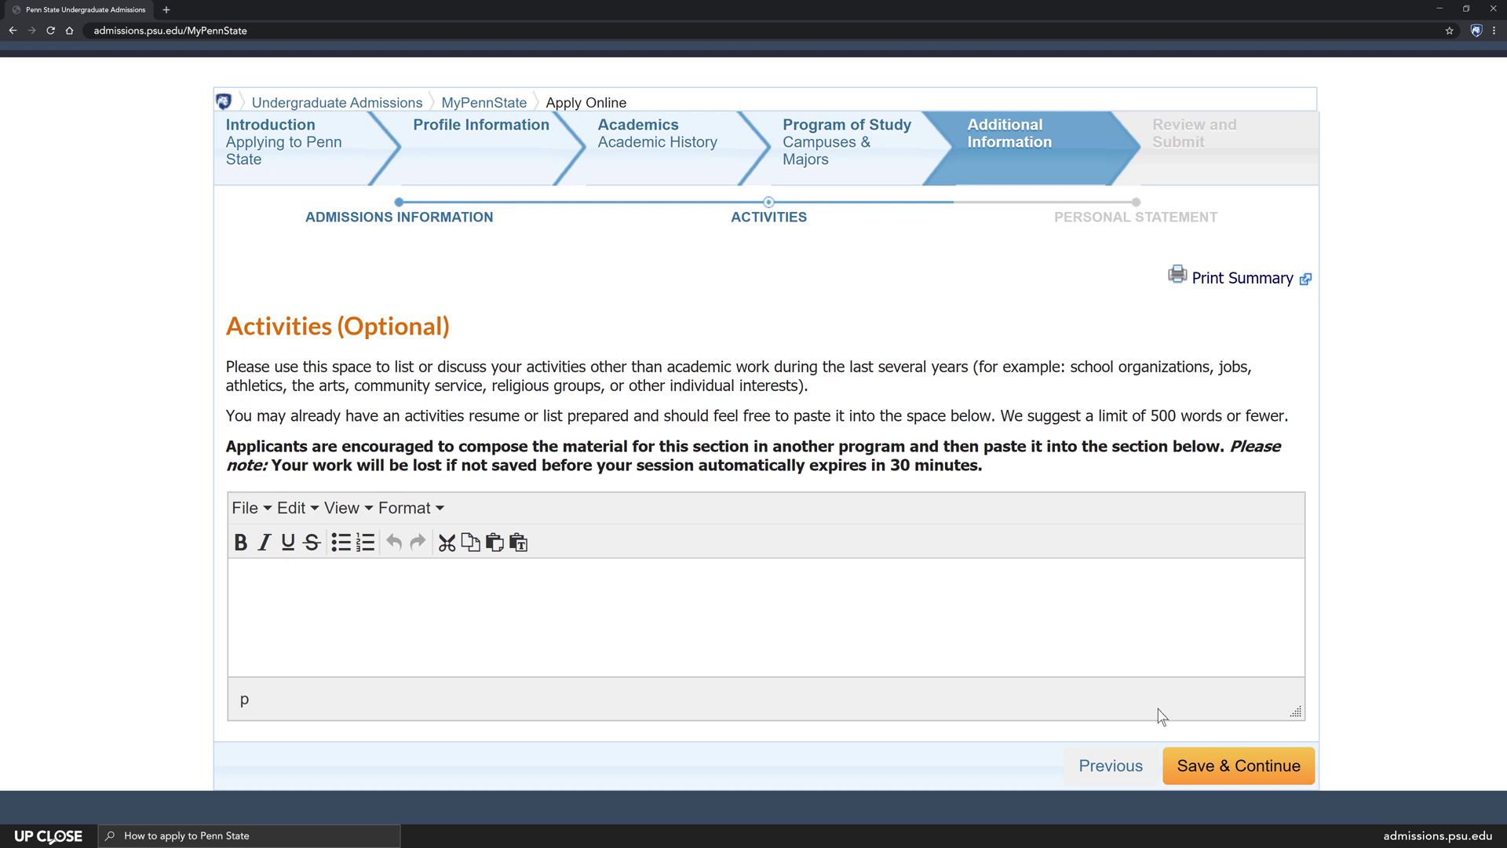
{"action": "left_click", "coordinate": [1235, 774]}
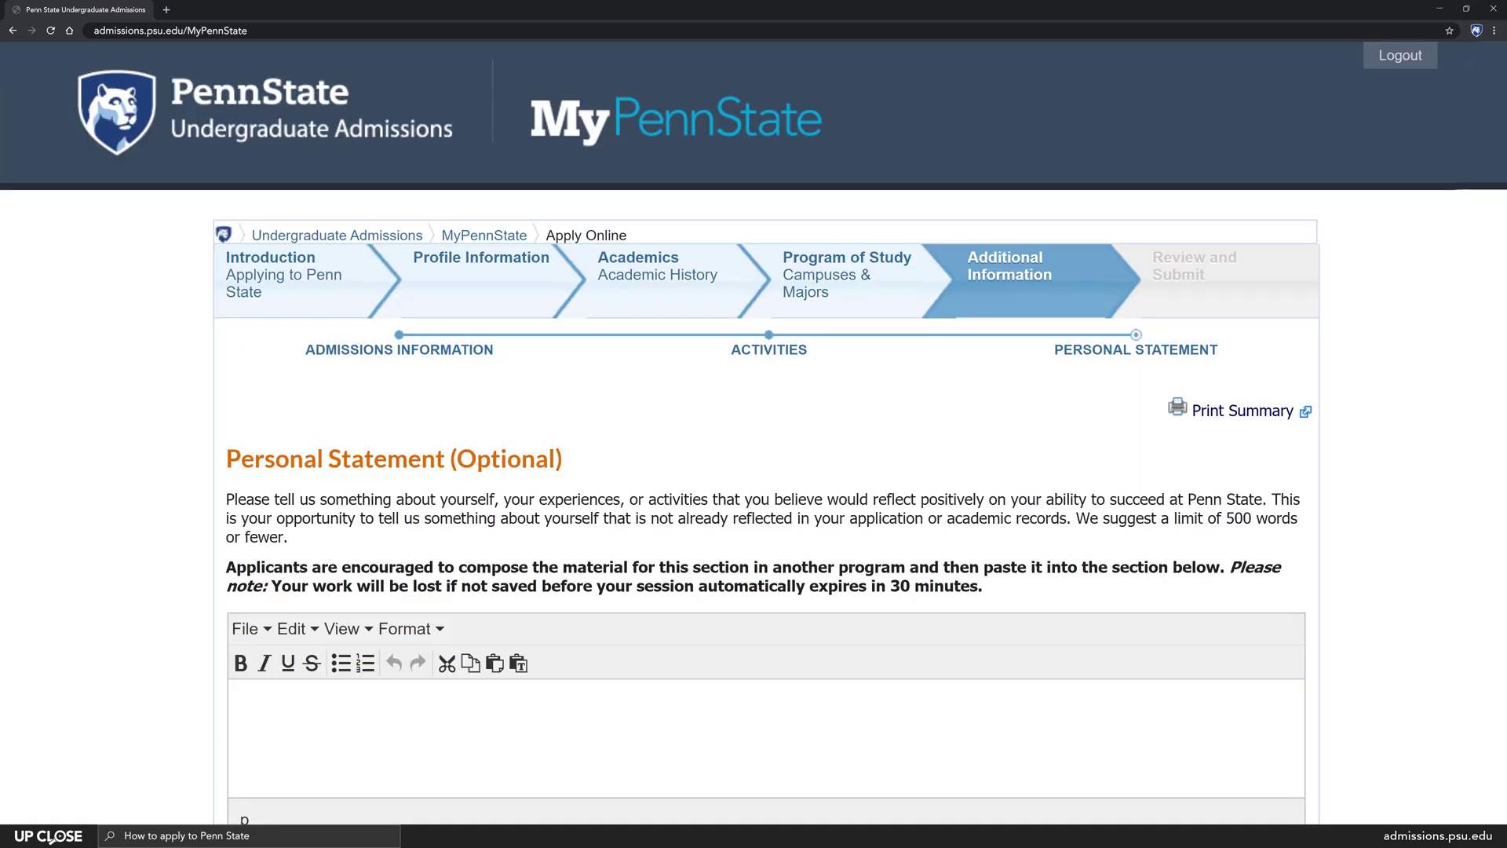
{"action": "scroll", "coordinate": [753, 431], "scroll_direction": "down", "scroll_amount": 2}
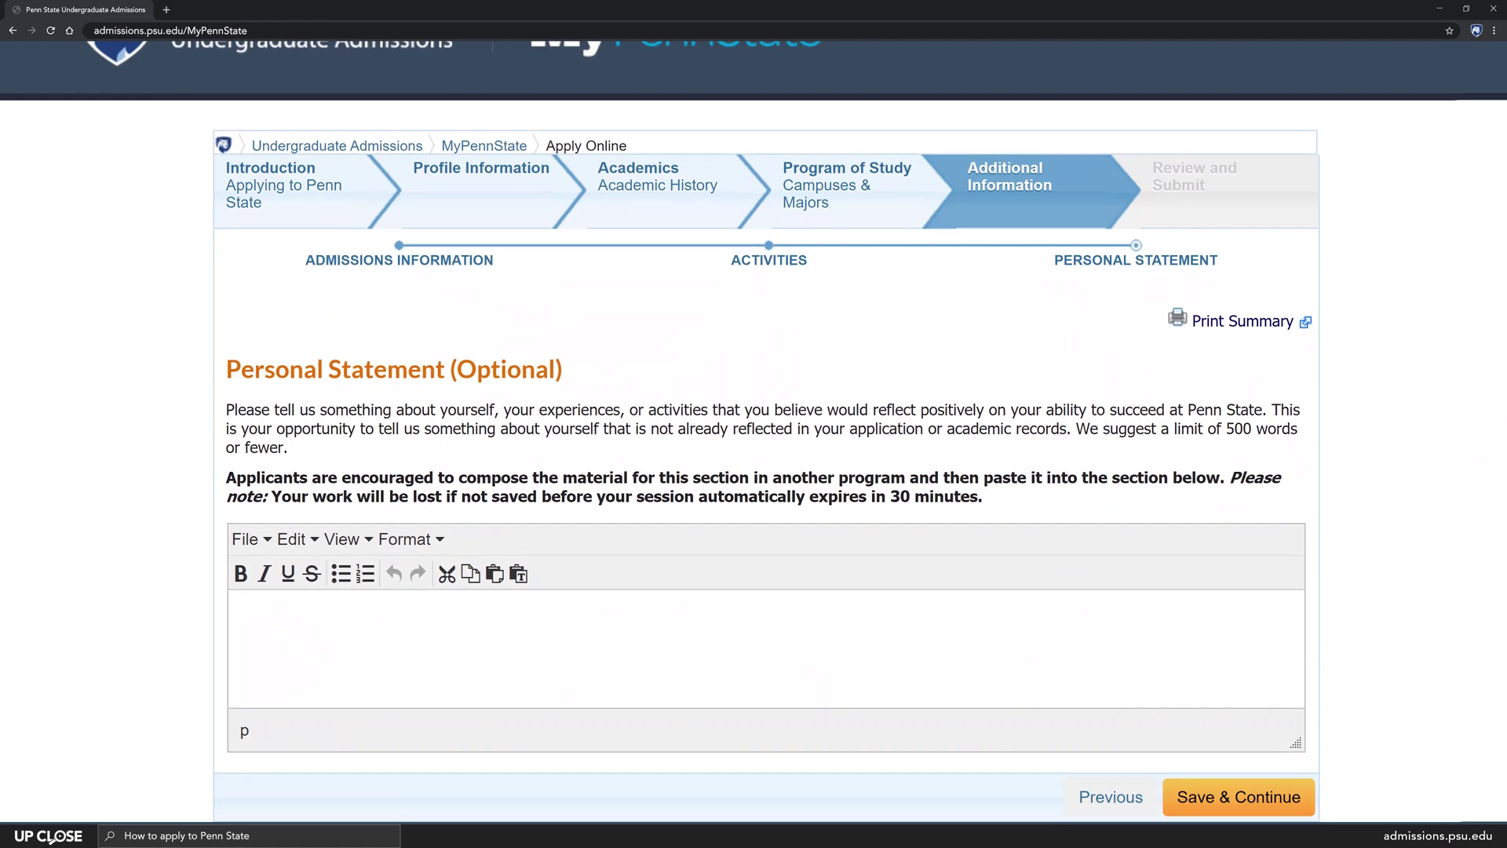
{"action": "scroll", "coordinate": [753, 432], "scroll_direction": "down", "scroll_amount": 1}
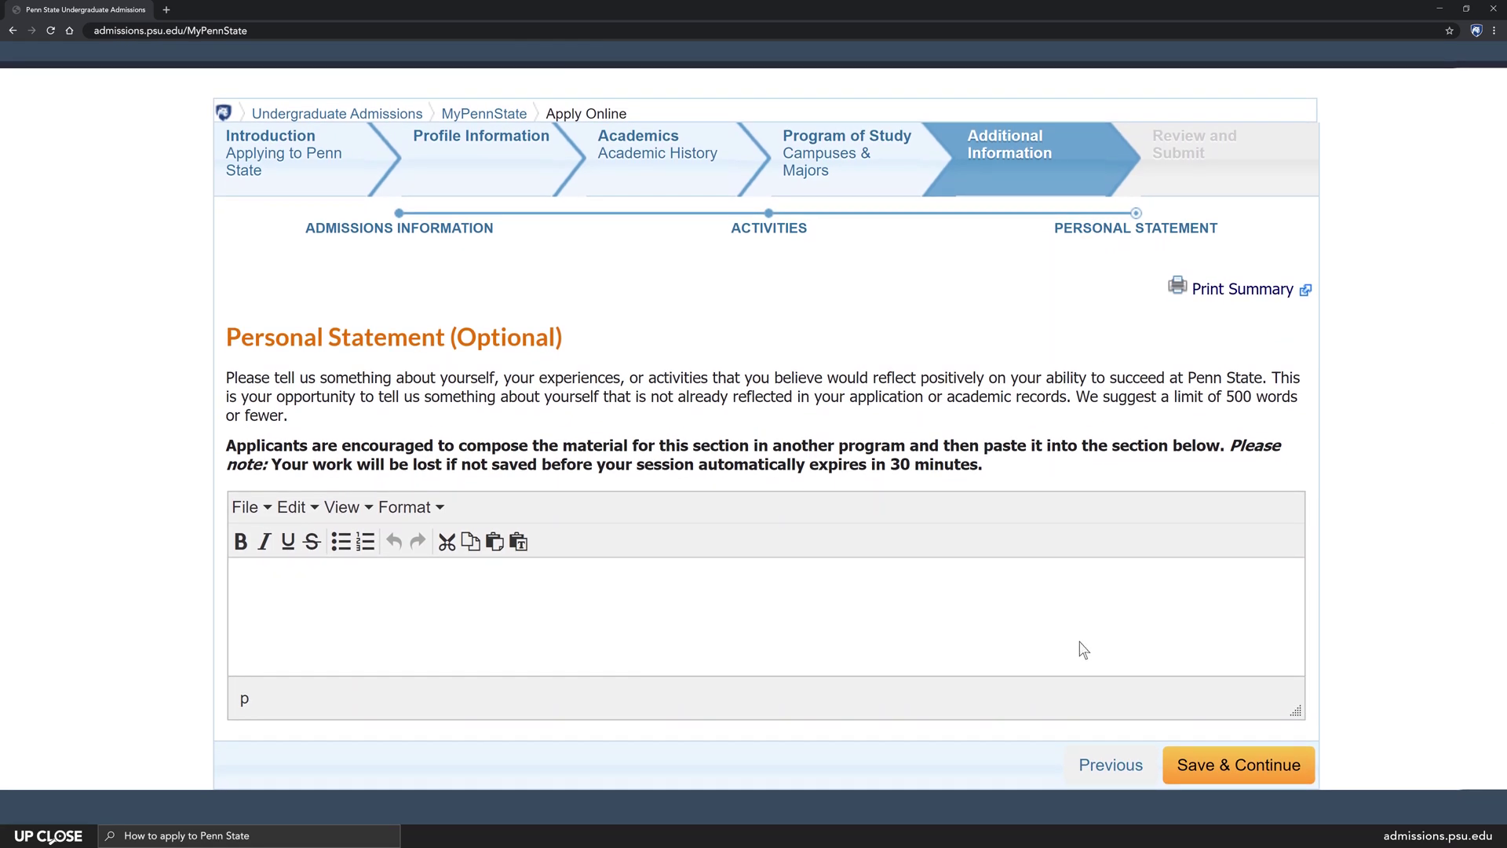
{"action": "left_click", "coordinate": [1239, 777]}
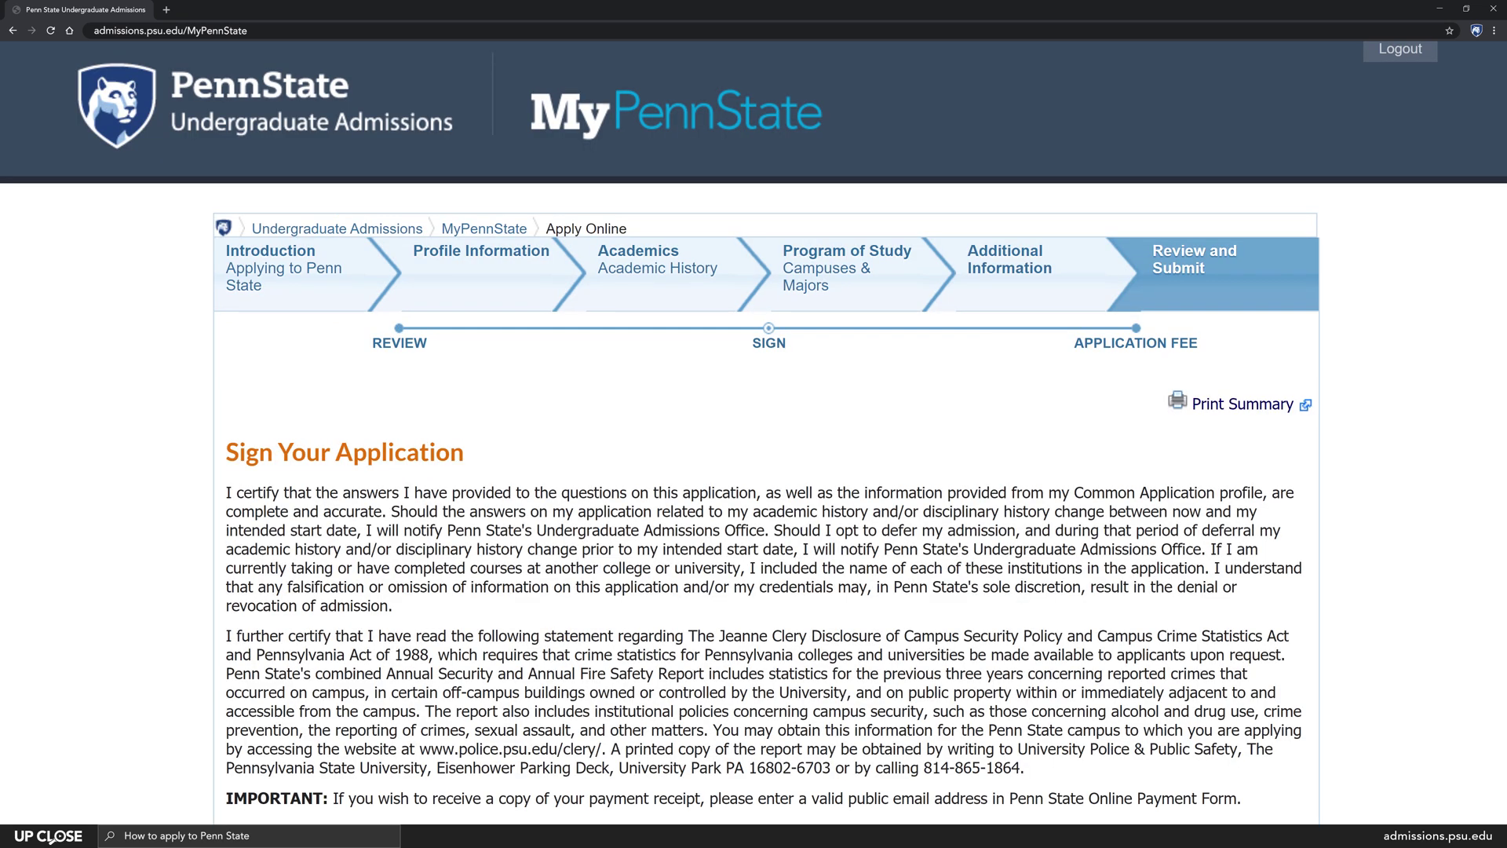
Sign the application with the initials PSU under the certification statement and save it to continue to the application fee.
{"action": "scroll", "coordinate": [613, 790], "scroll_direction": "down", "scroll_amount": 2}
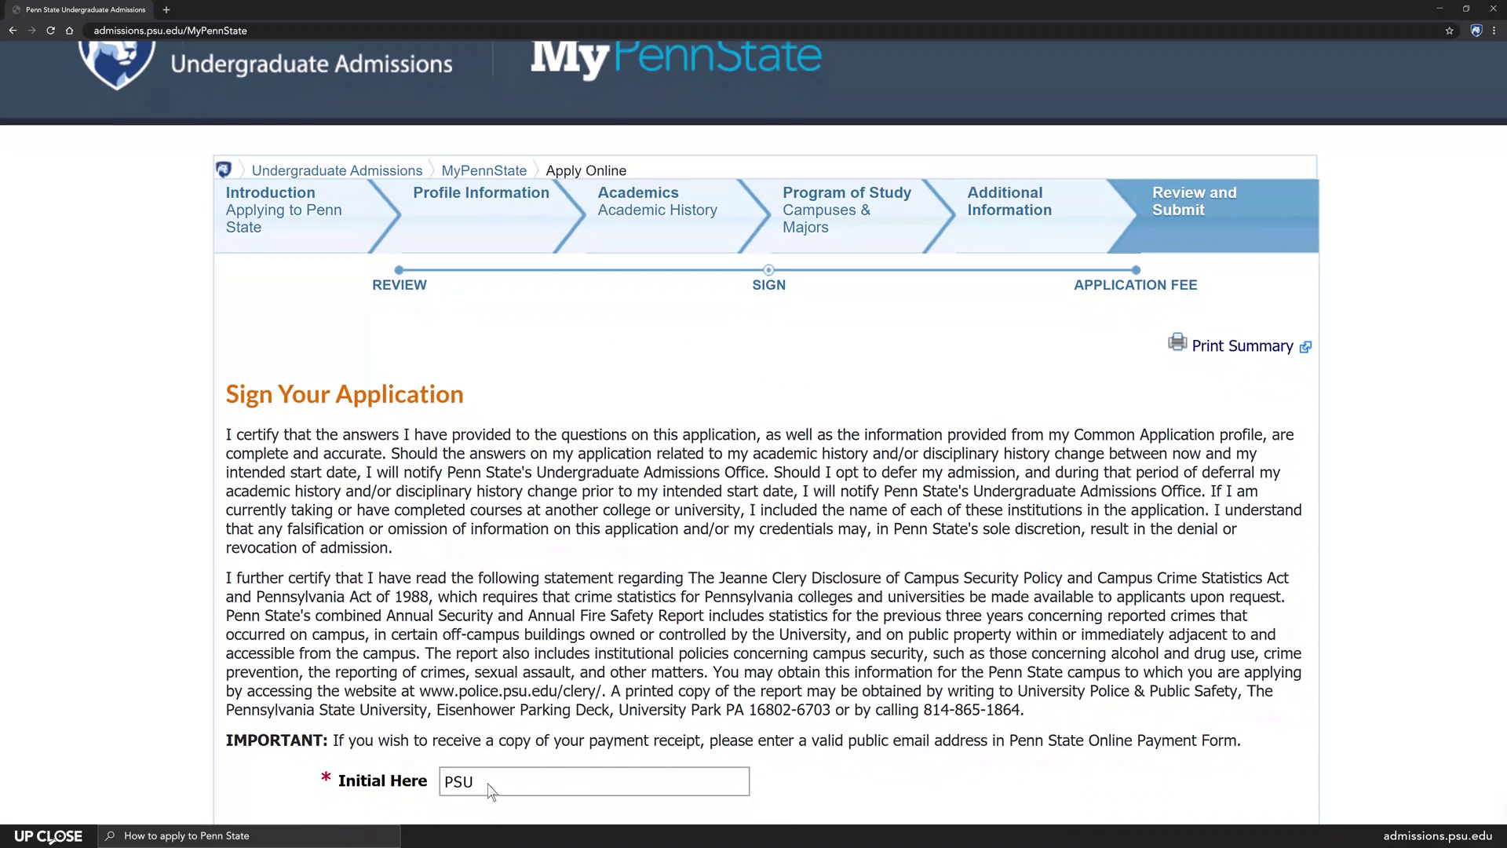
{"action": "scroll", "coordinate": [613, 789], "scroll_direction": "down", "scroll_amount": 1}
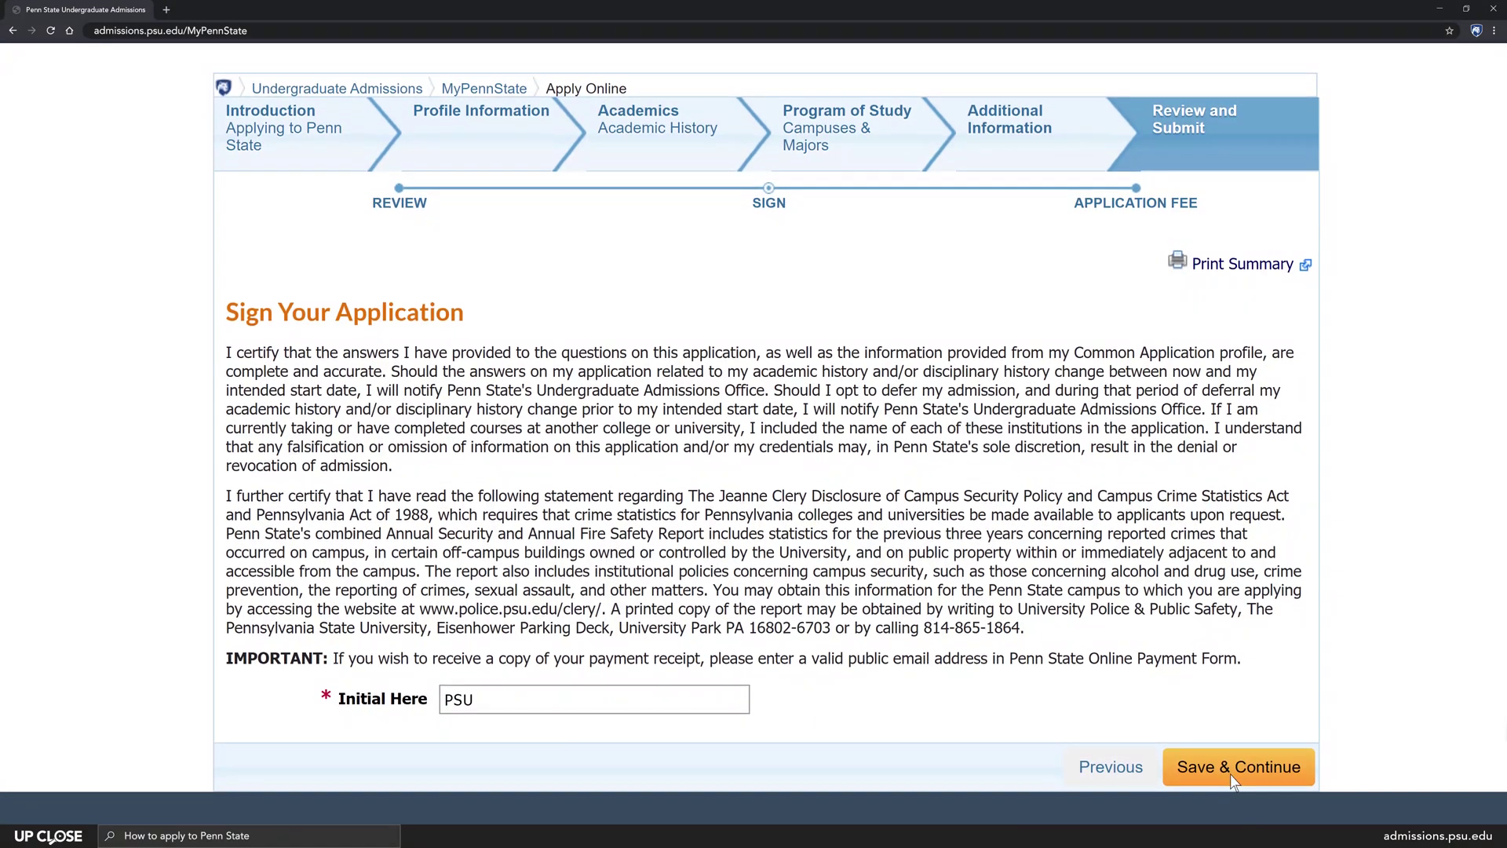
{"action": "left_click", "coordinate": [1230, 773]}
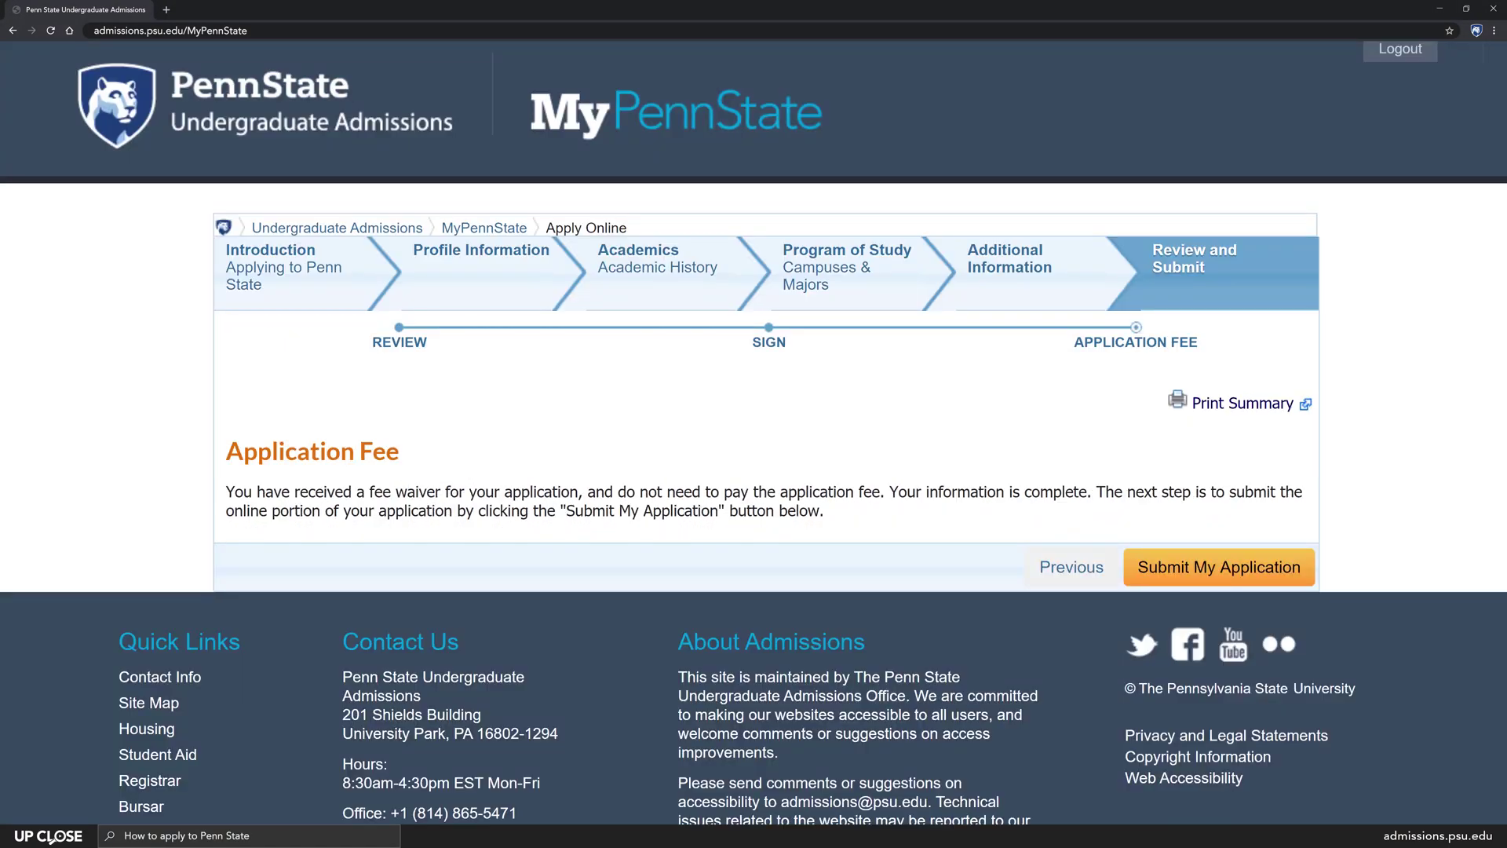